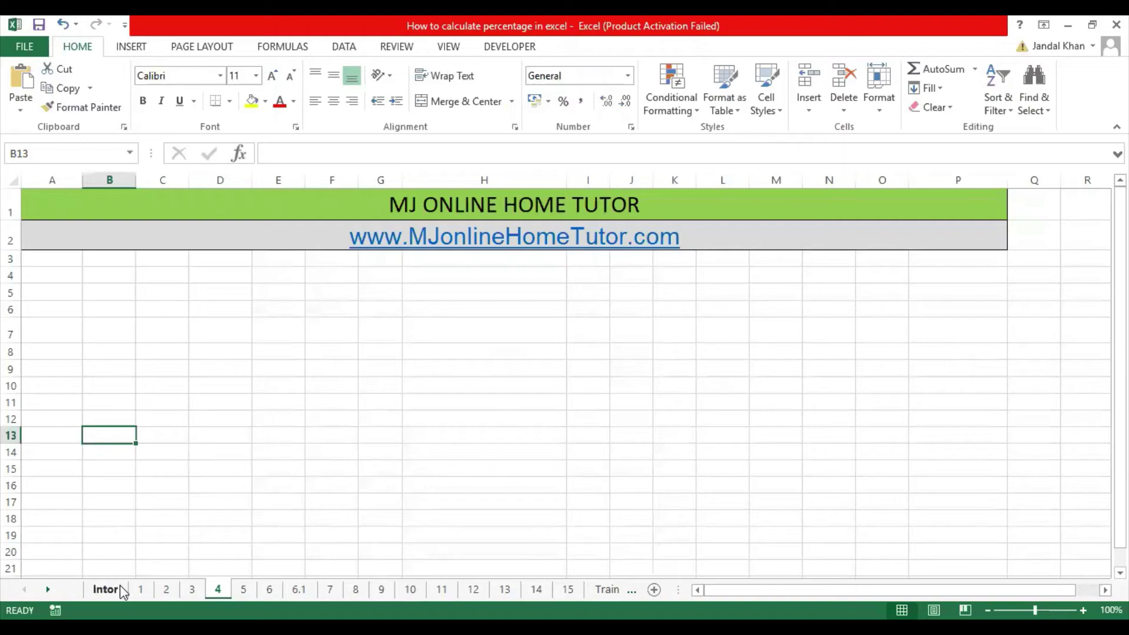
Step: Review the Intor topic list and the 55-of-100 example tables and percentage-change note on sheet 4
left_click(118, 589)
scroll(297, 383, "down", 3)
scroll(300, 383, "down", 2)
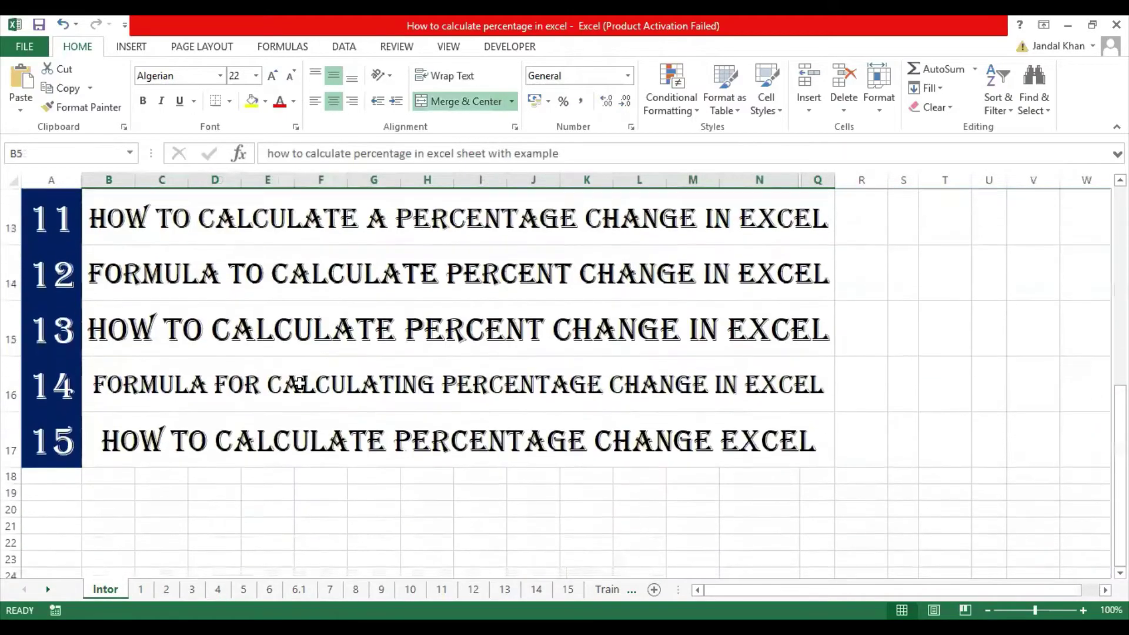
scroll(300, 383, "up", 5)
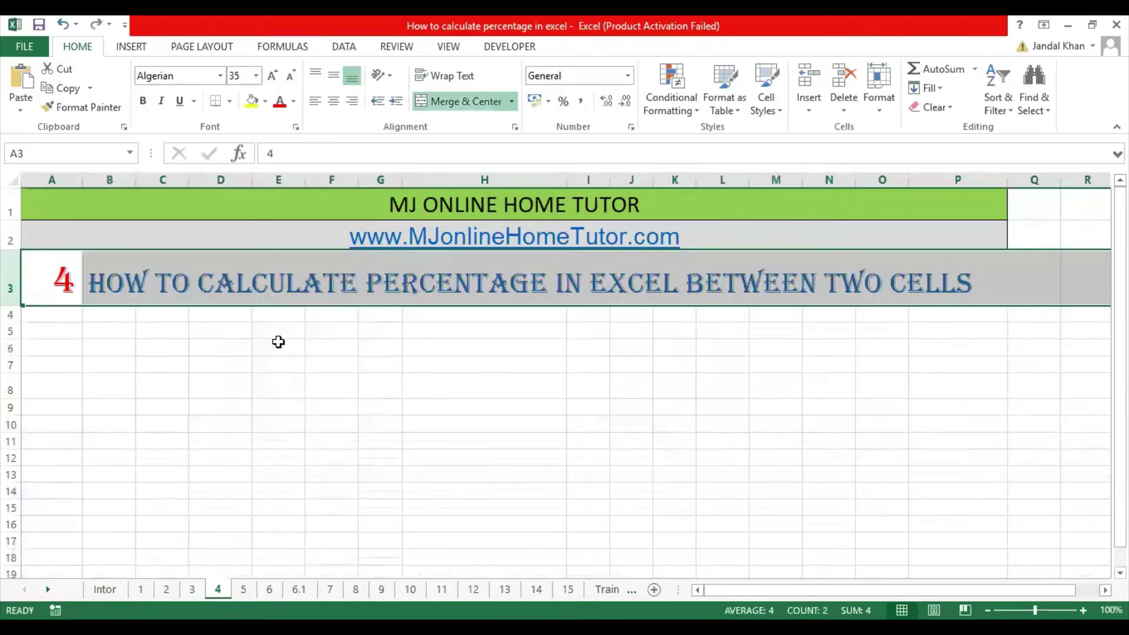
left_click(267, 315)
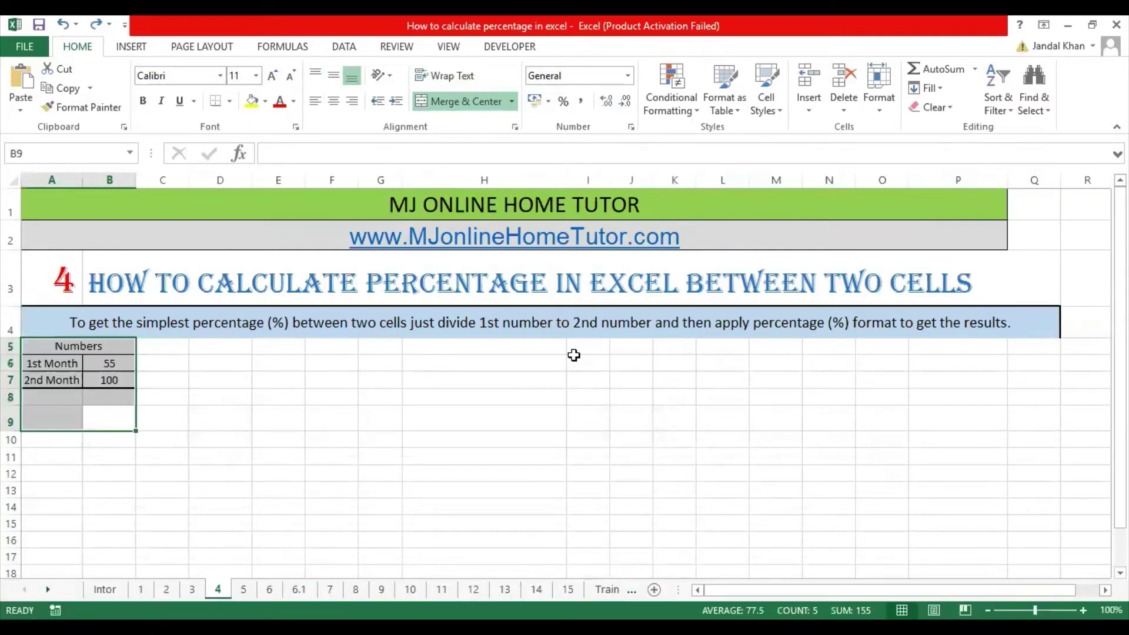
left_click(508, 390)
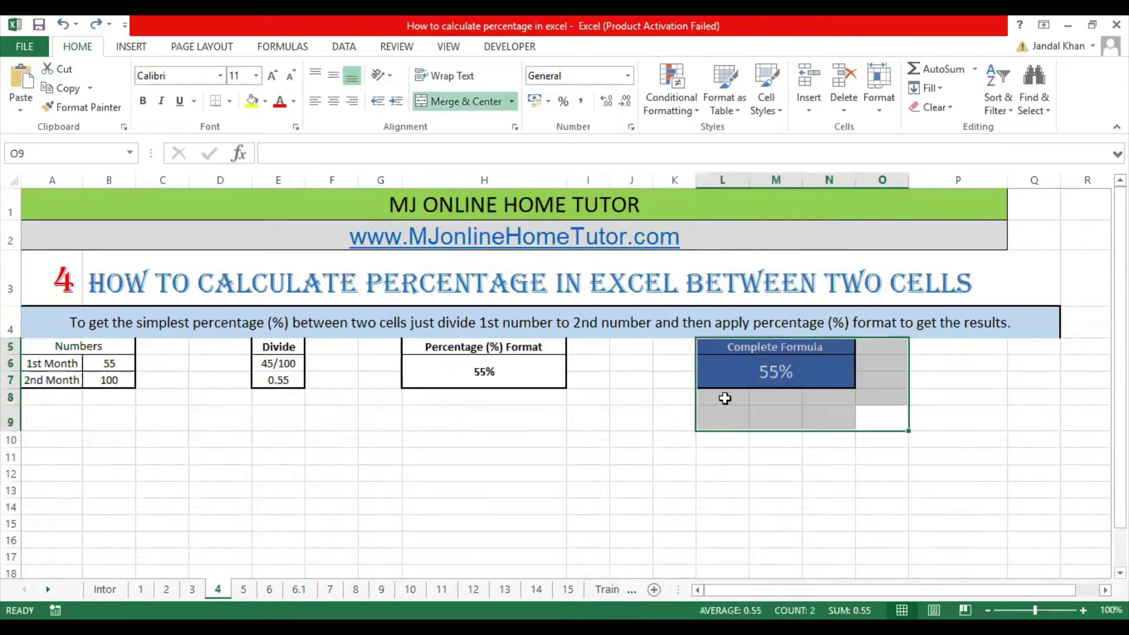
left_click(563, 421)
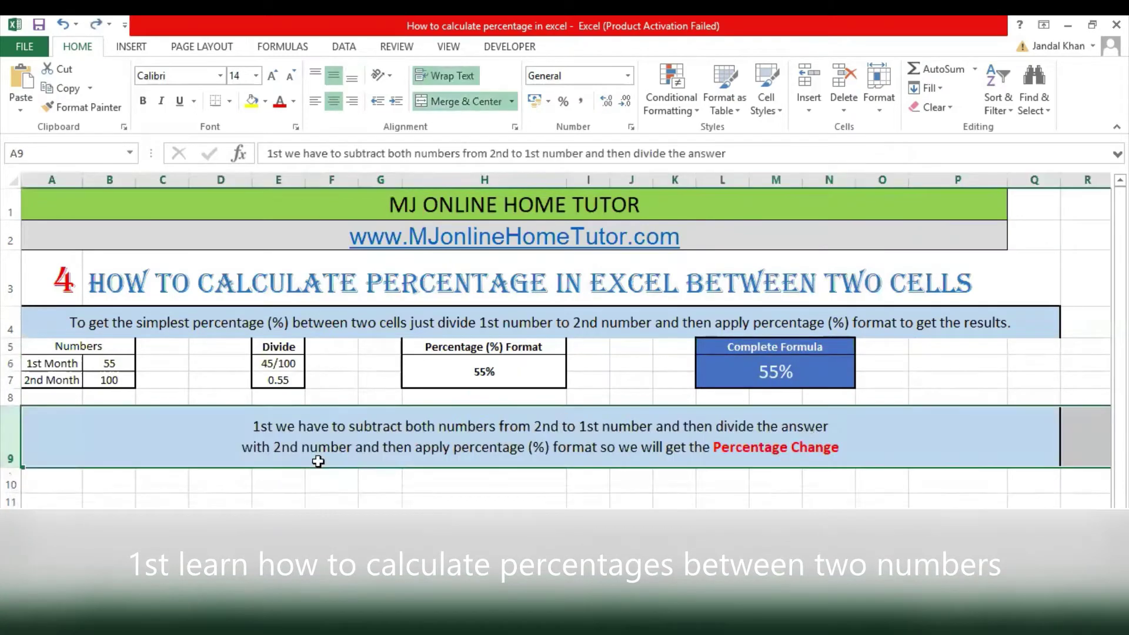
left_click(213, 505)
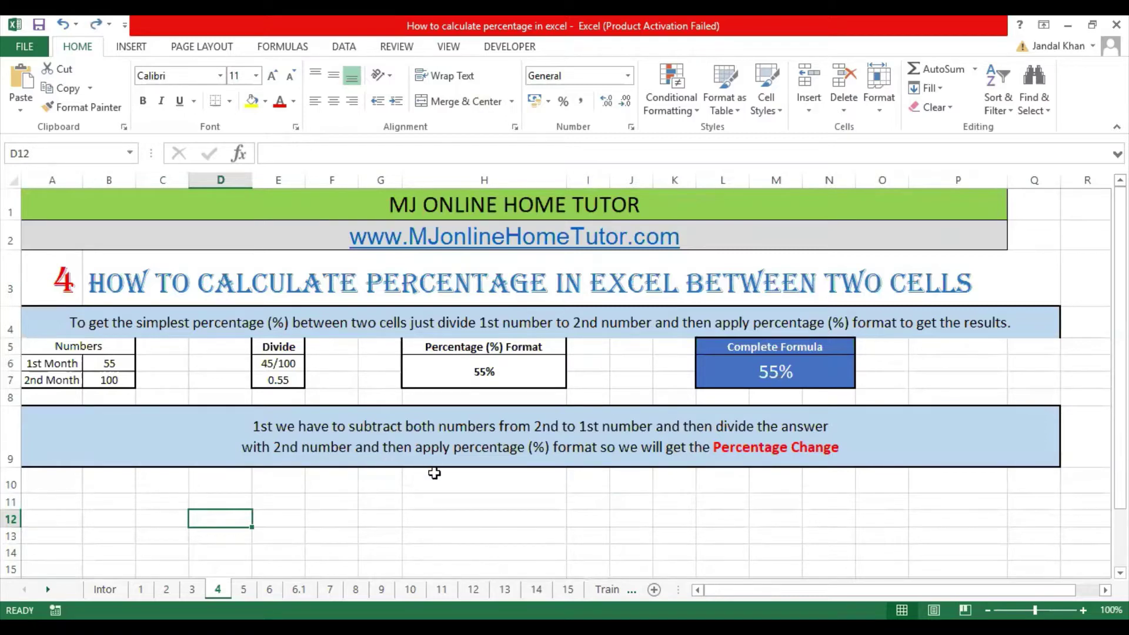
Step: Paste Numbers, Subtract (100-55=45), Divide (45/100=0.45), Percentage and Complete Formula (45%) tables into rows 10–12
type("Numbers 1st Month\t55 2nd Month\t100")
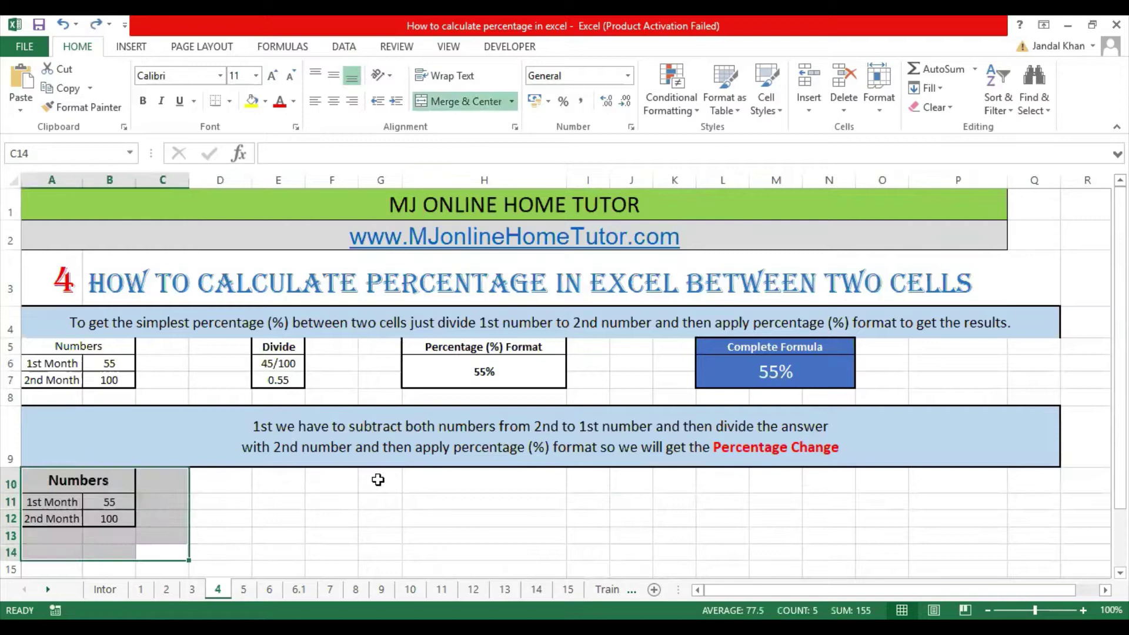
left_click(295, 503)
type("Subtract 100-55 45")
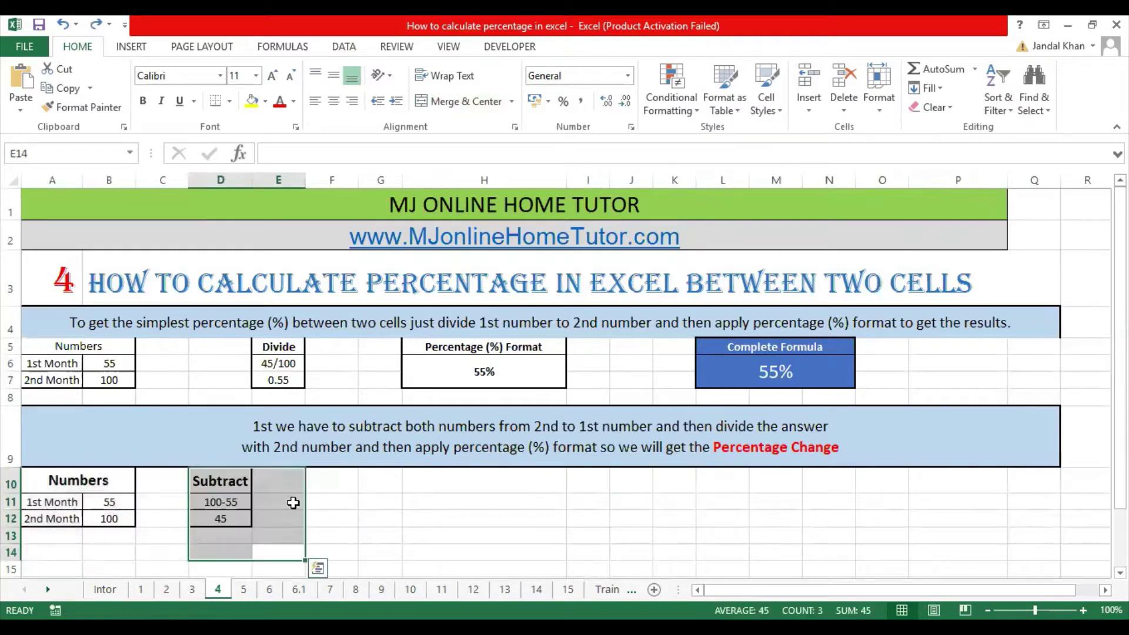
left_click(352, 503)
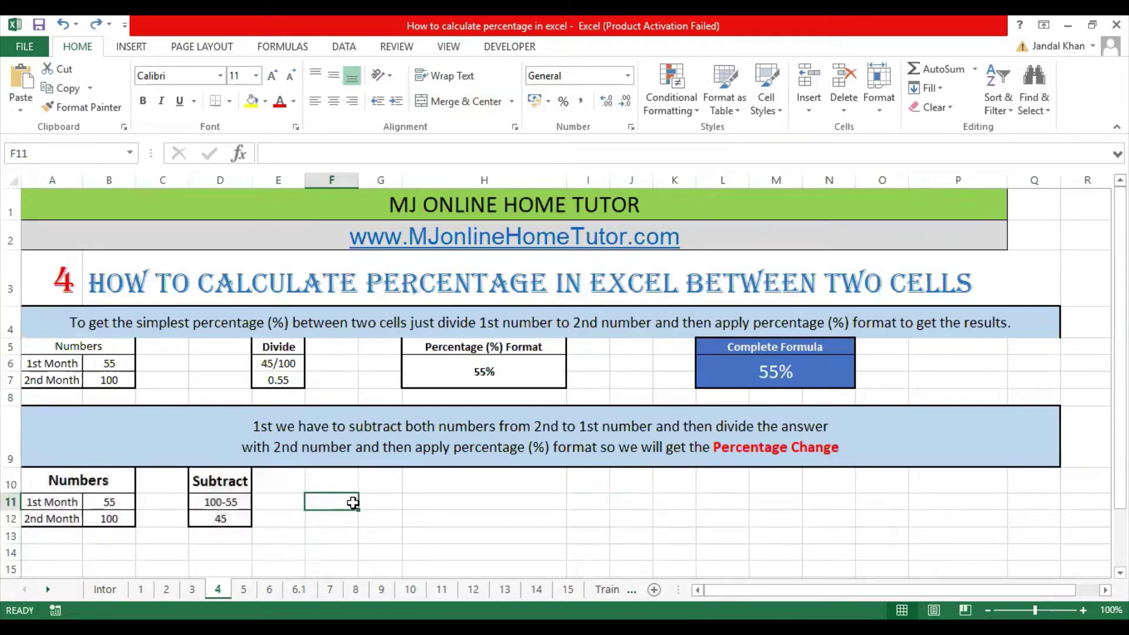
type("Divide 45/100 0.45")
left_click(408, 503)
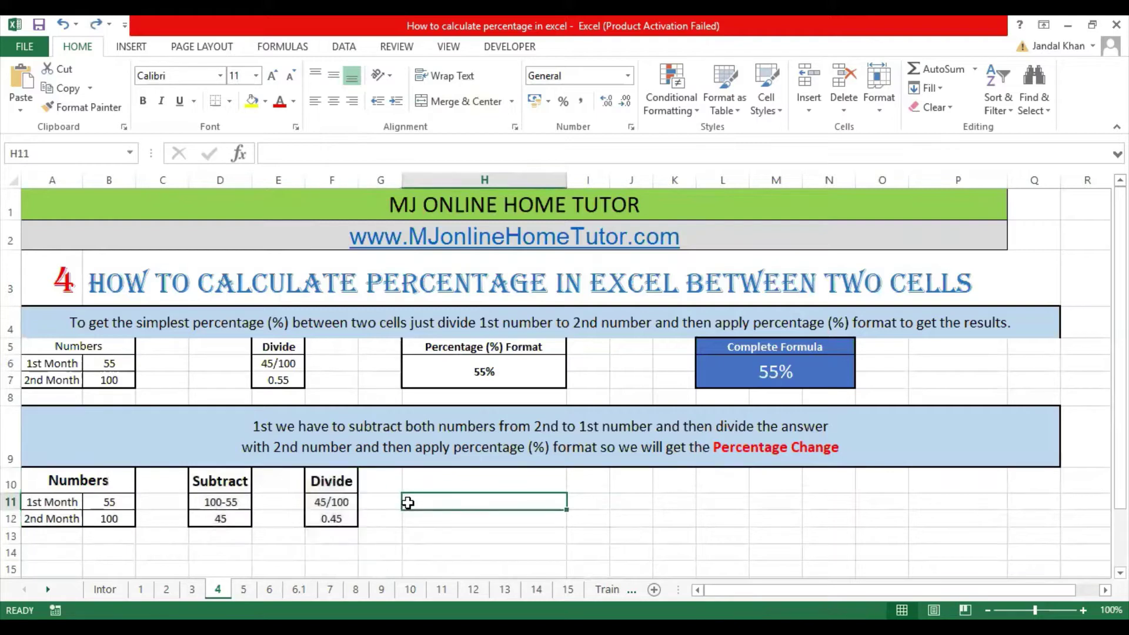
key("ctrl+v")
left_click(656, 503)
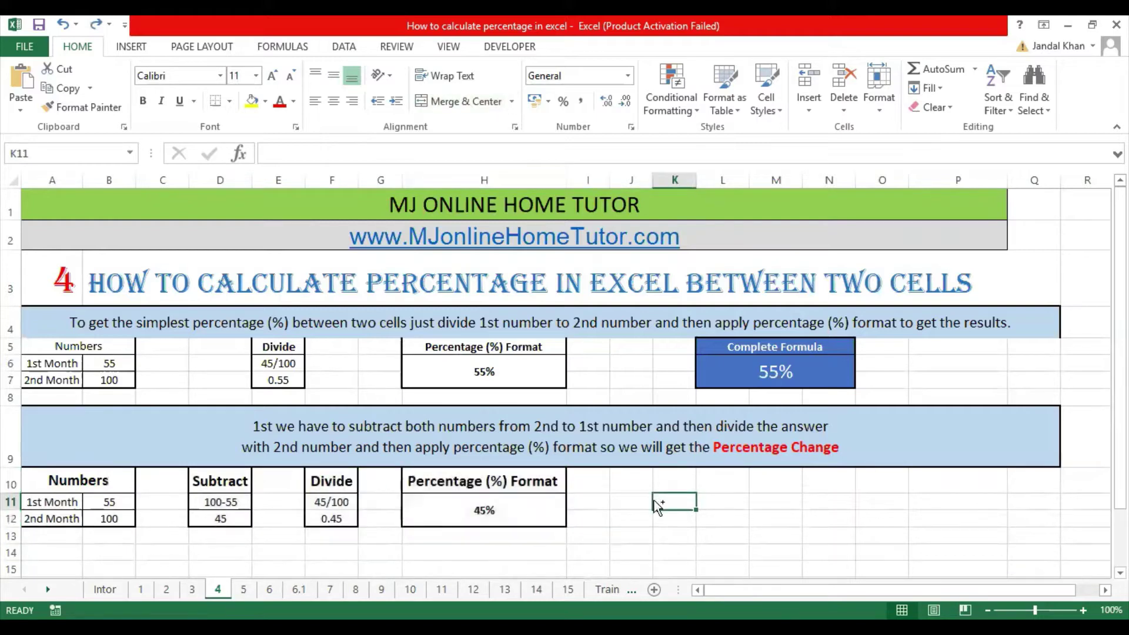
key("ctrl+v")
left_click(632, 501)
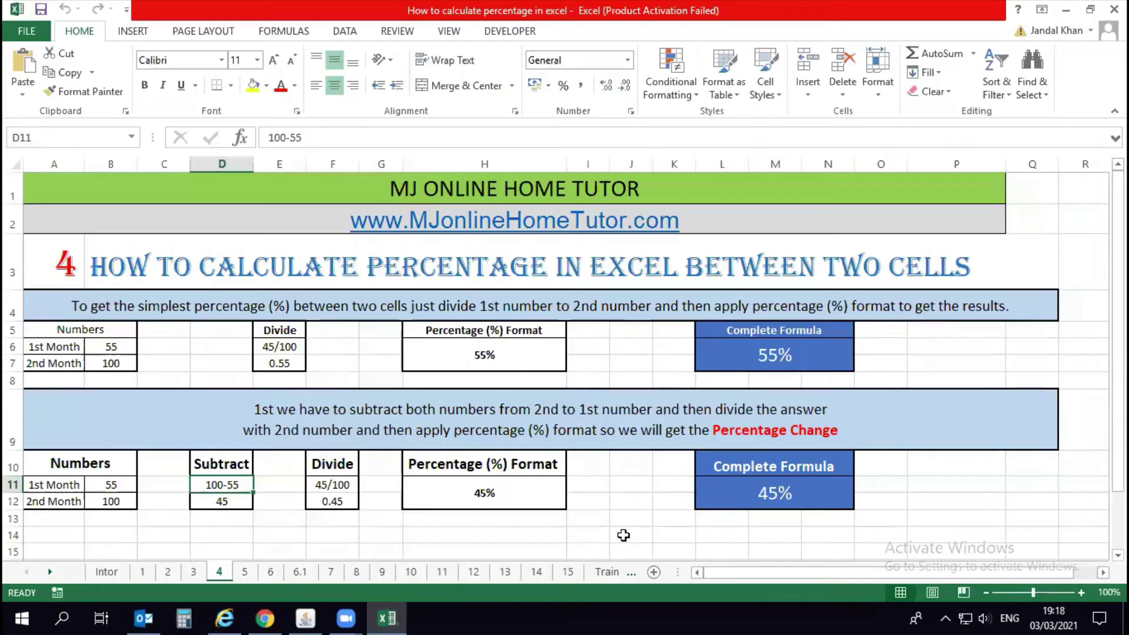
Step: Delete rows 8–14 holding the percentage-change example
left_click_drag(13, 534, 11, 381)
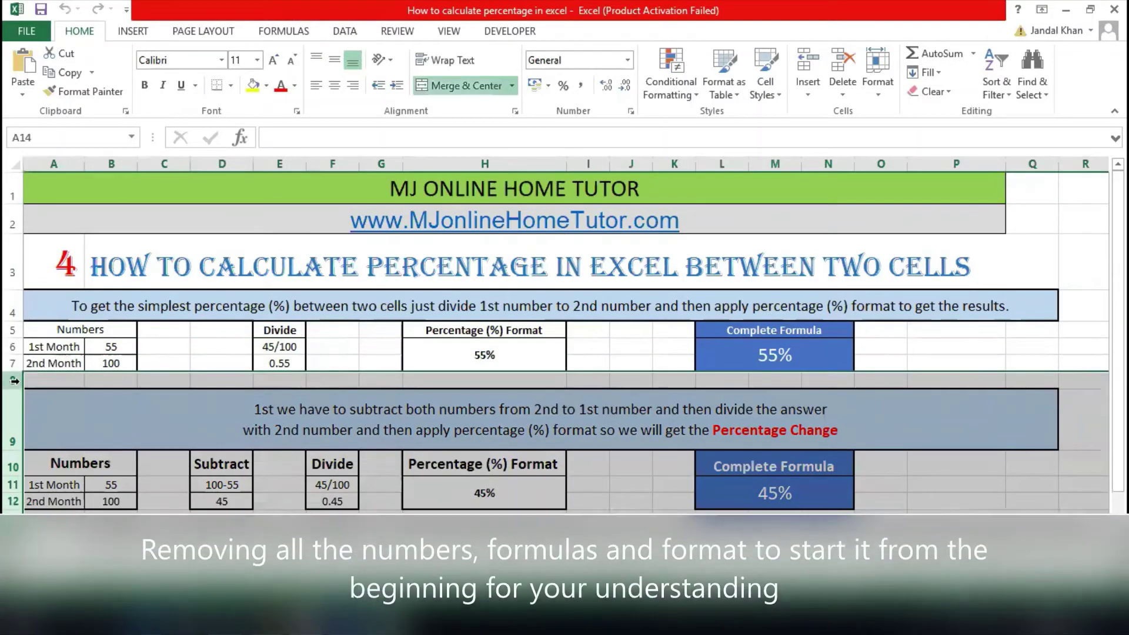
right_click(10, 380)
left_click(48, 269)
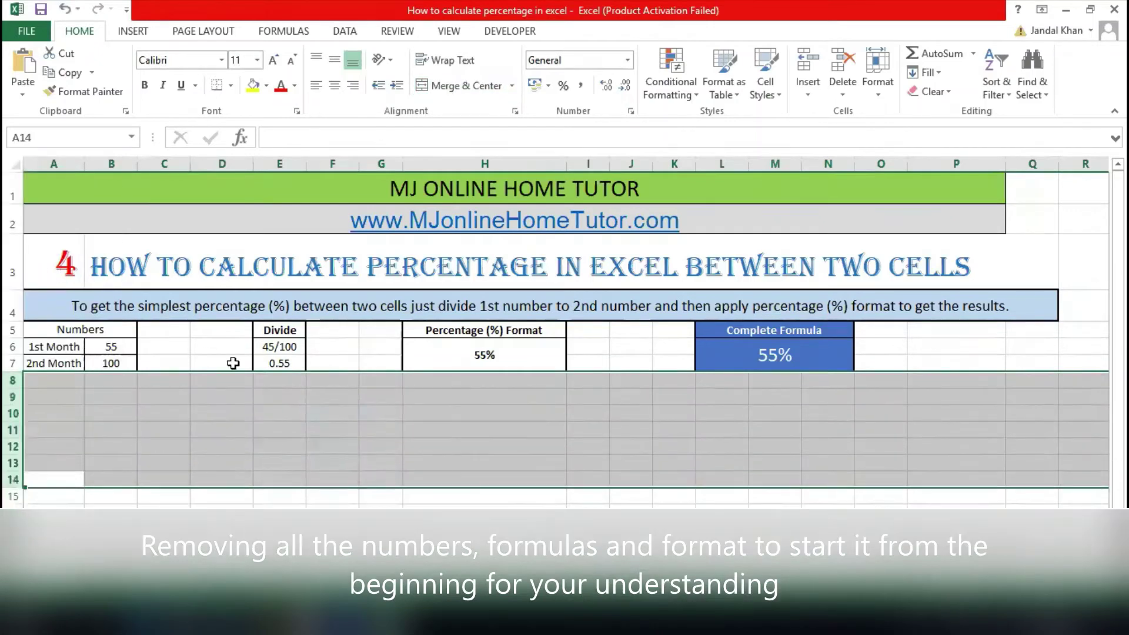
left_click(598, 463)
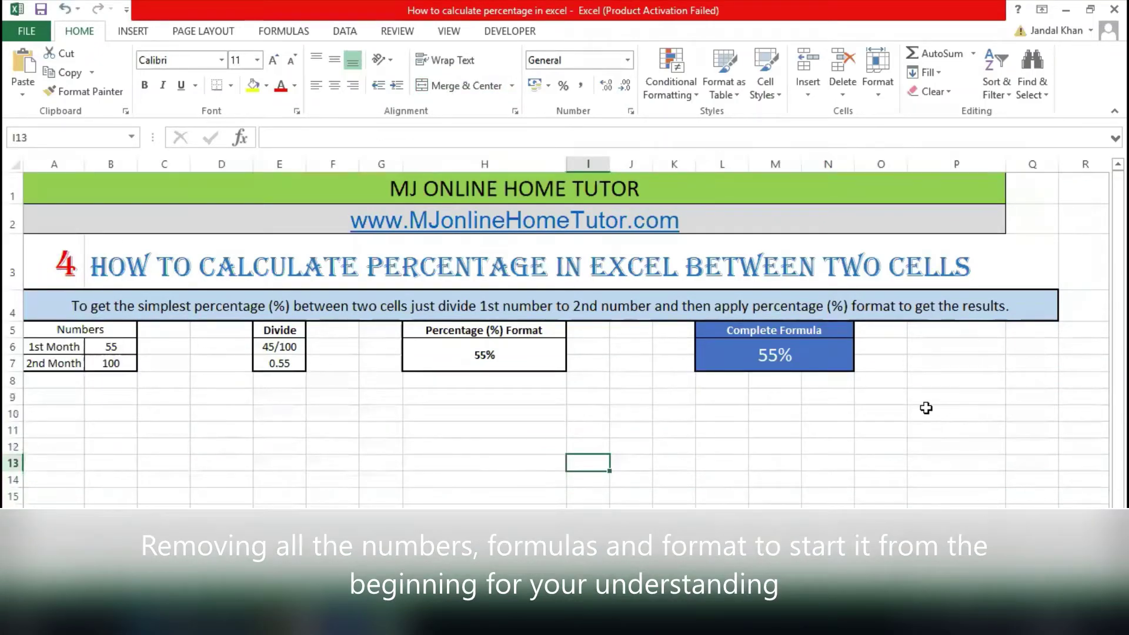
Step: Clear the contents of D6:P10, keeping the box formatting
left_click_drag(924, 411, 195, 359)
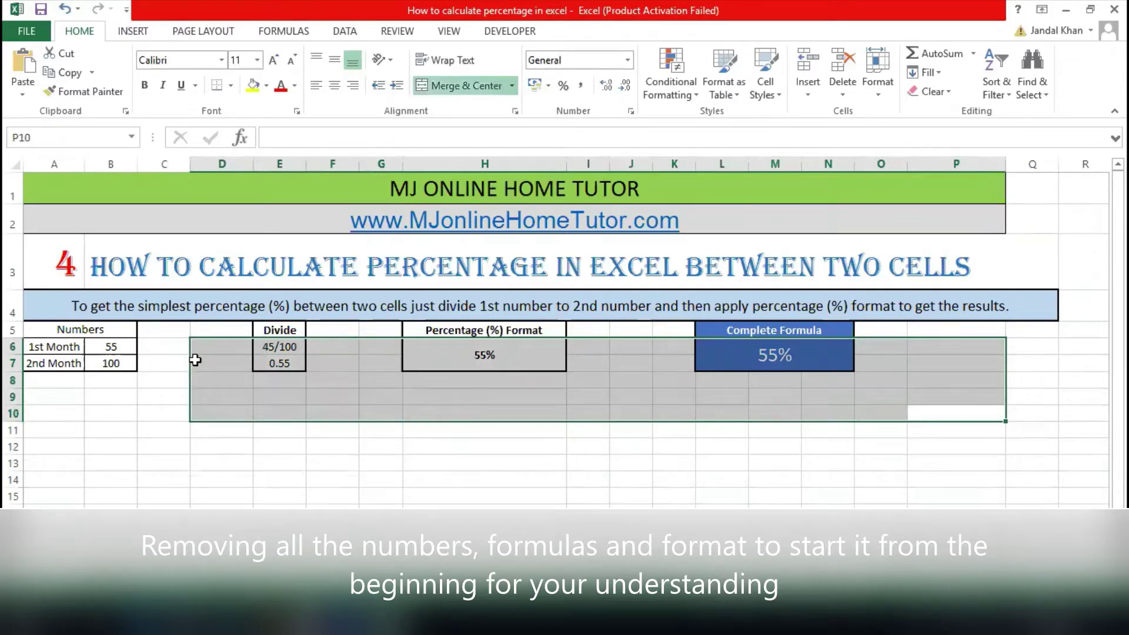
key("Delete")
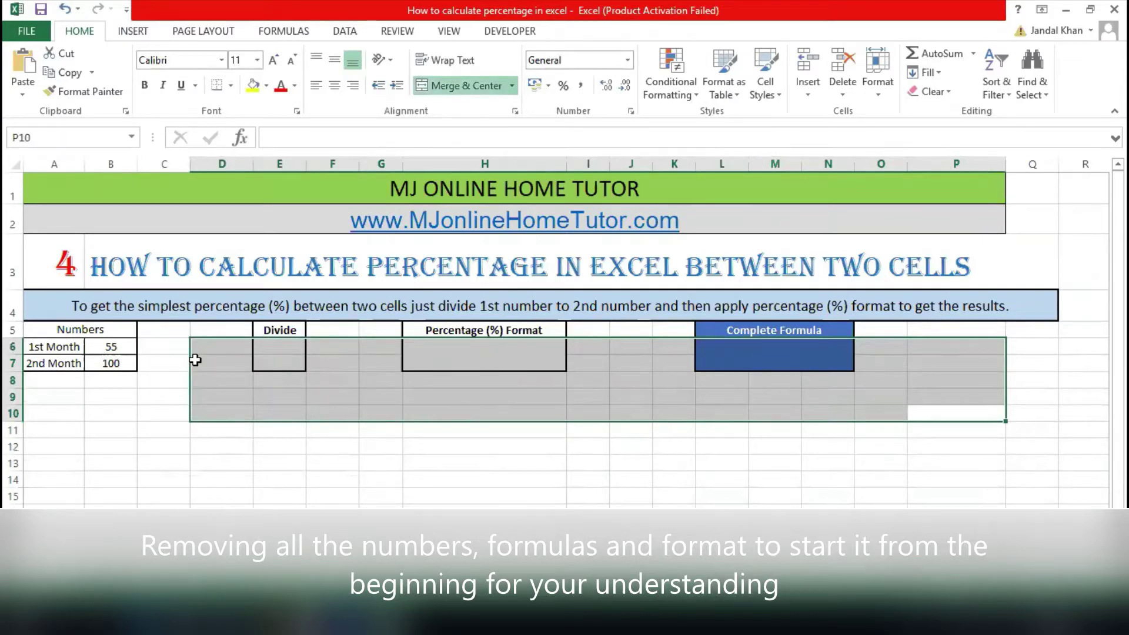
left_click(195, 360)
Step: Point out the Numbers header, the 1st and 2nd Month labels, and their values 55 and 100
left_click(181, 348)
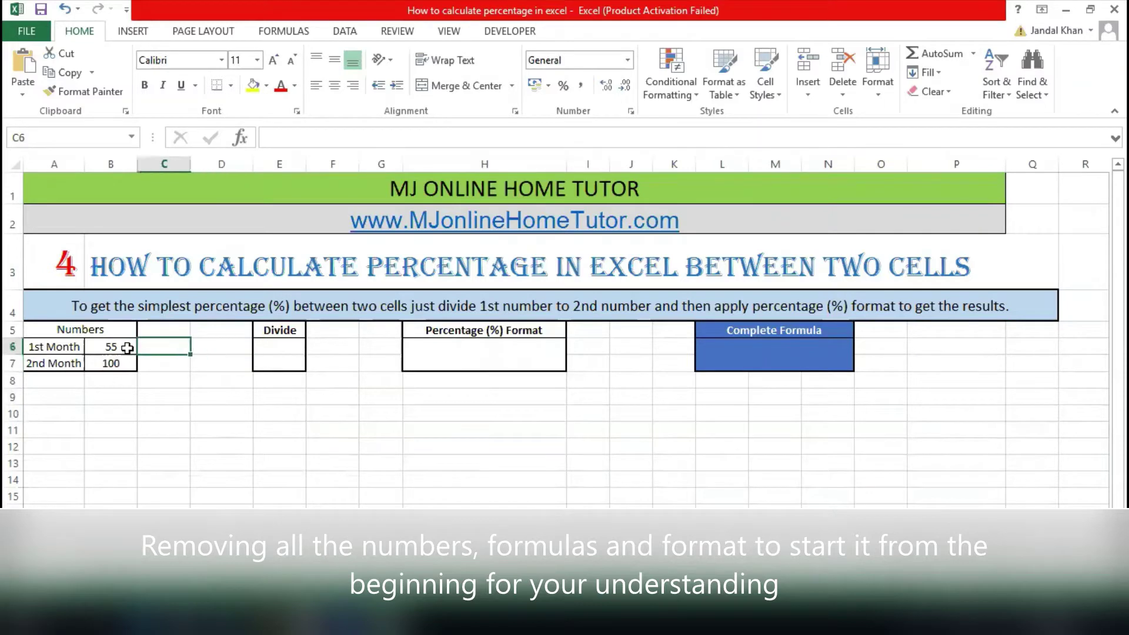
left_click(76, 333)
left_click(58, 351)
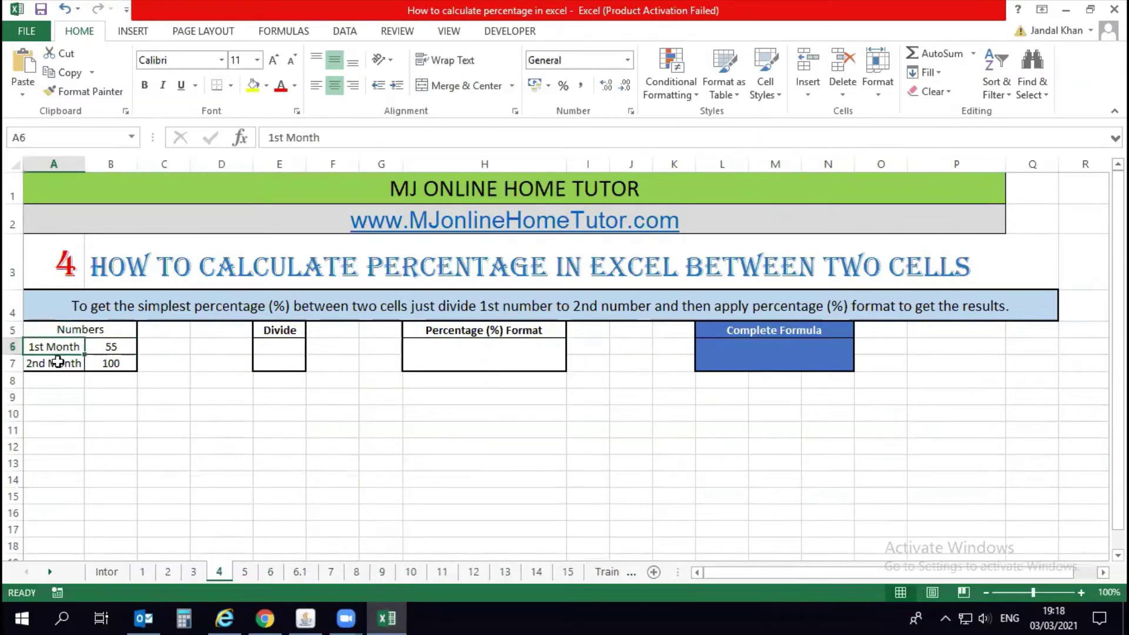
left_click(57, 361)
left_click(111, 348)
left_click(111, 361)
Step: Enter 55/100 in E6, replacing a mistaken 45/100 entry
left_click(288, 345)
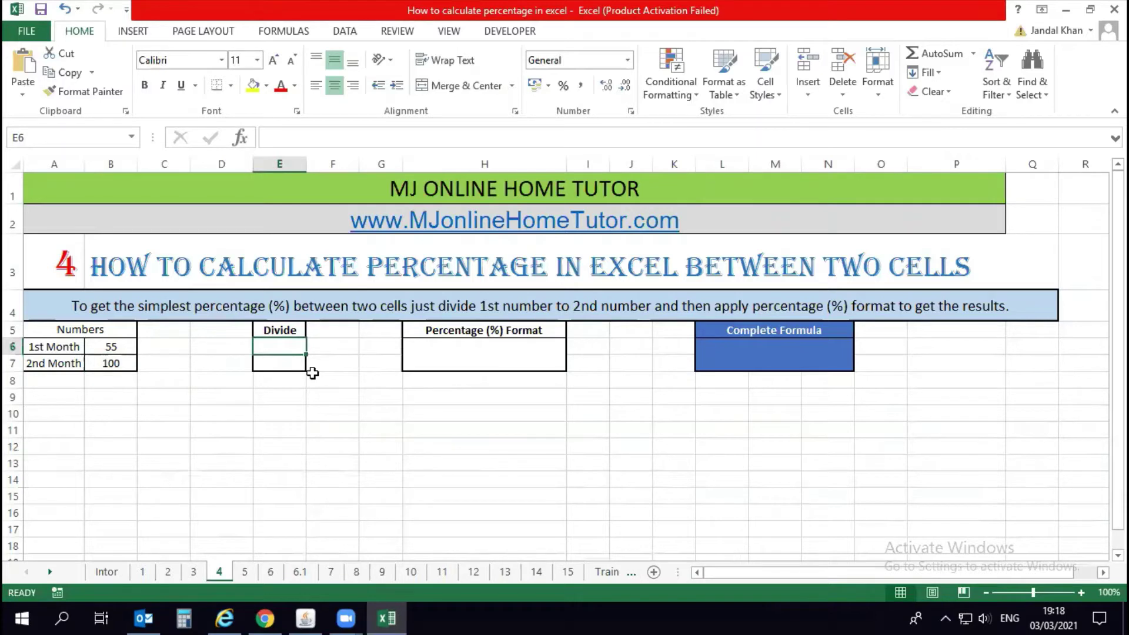
type("45/100")
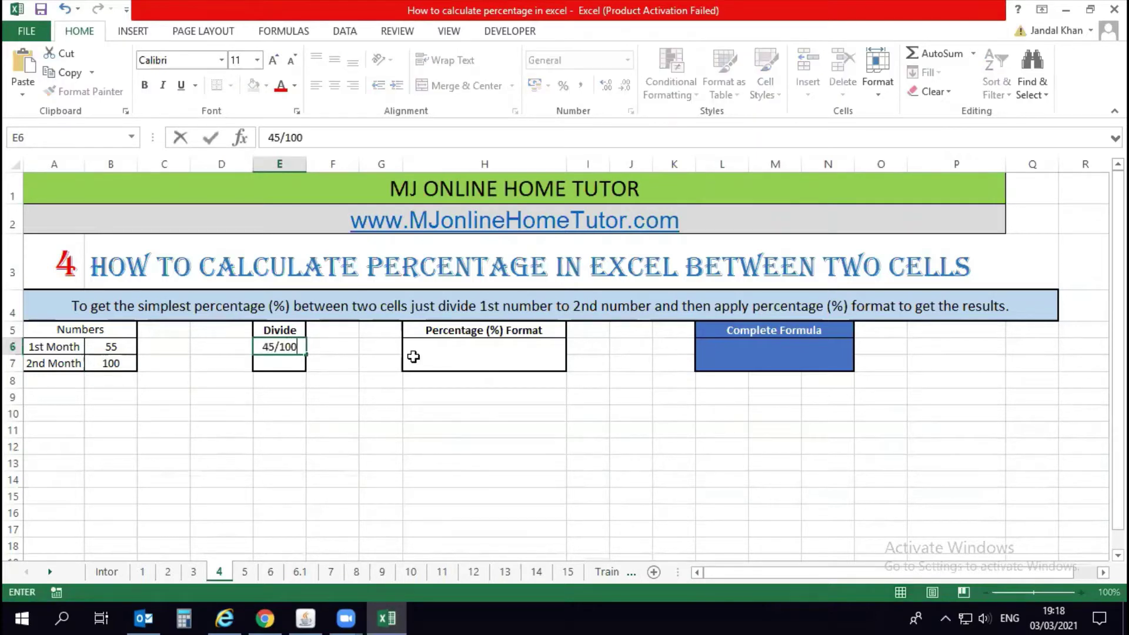
key("Return")
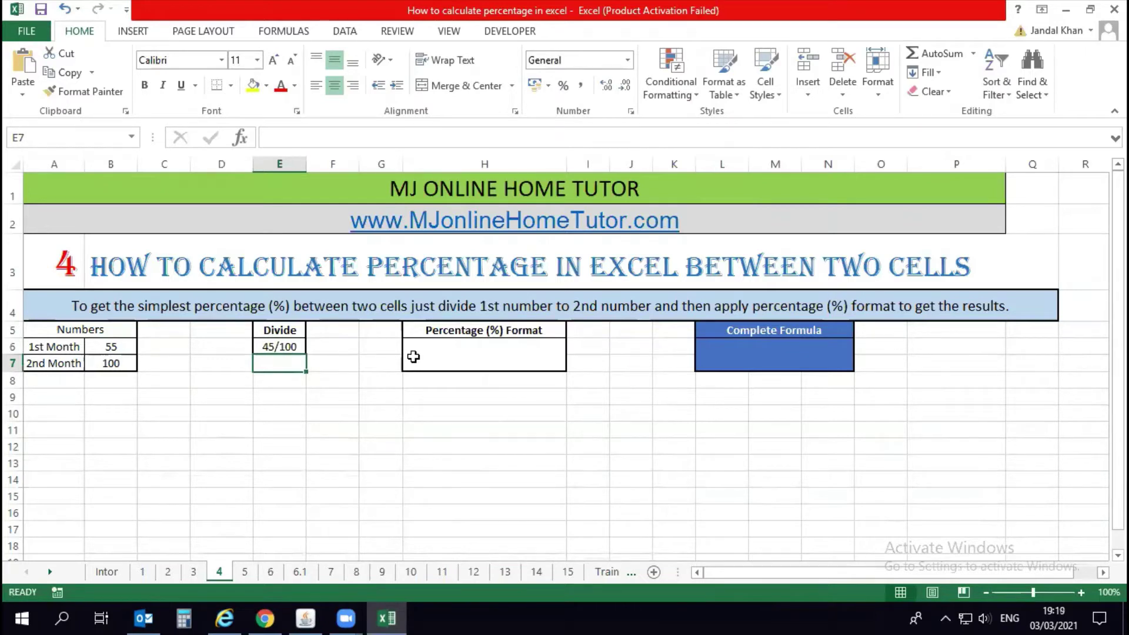
type("=")
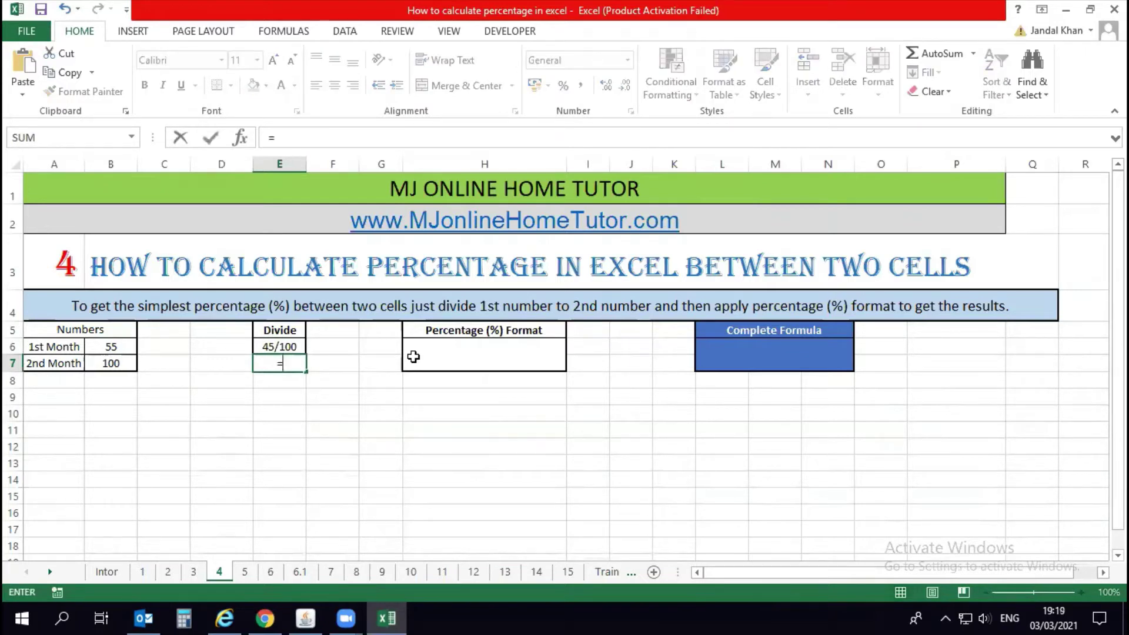
key("Left")
key("Left")
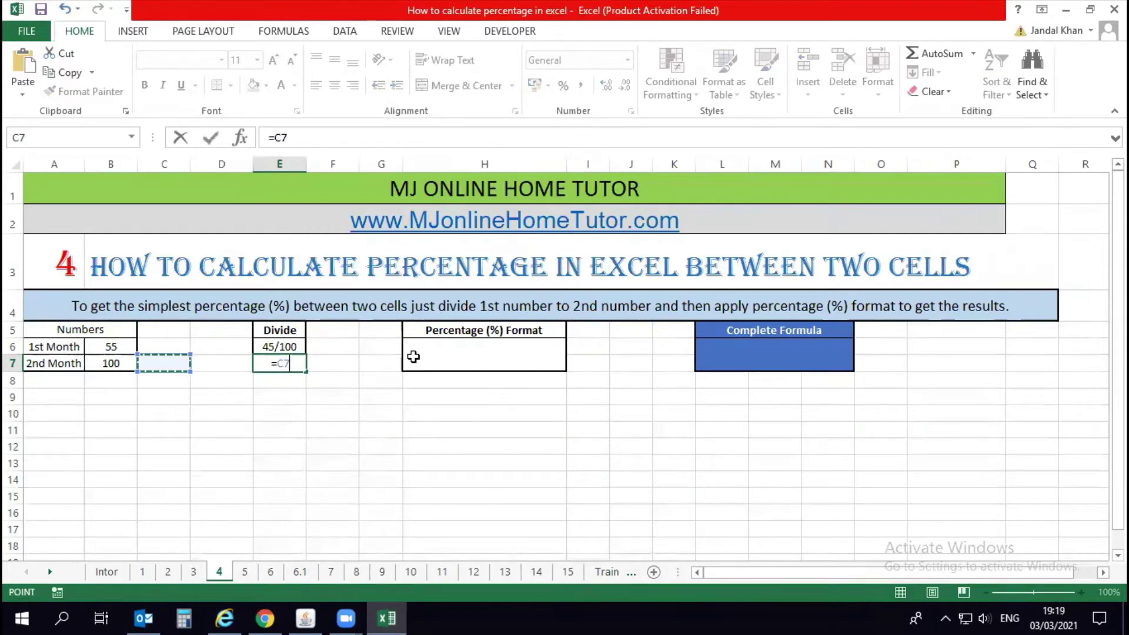
key("Escape")
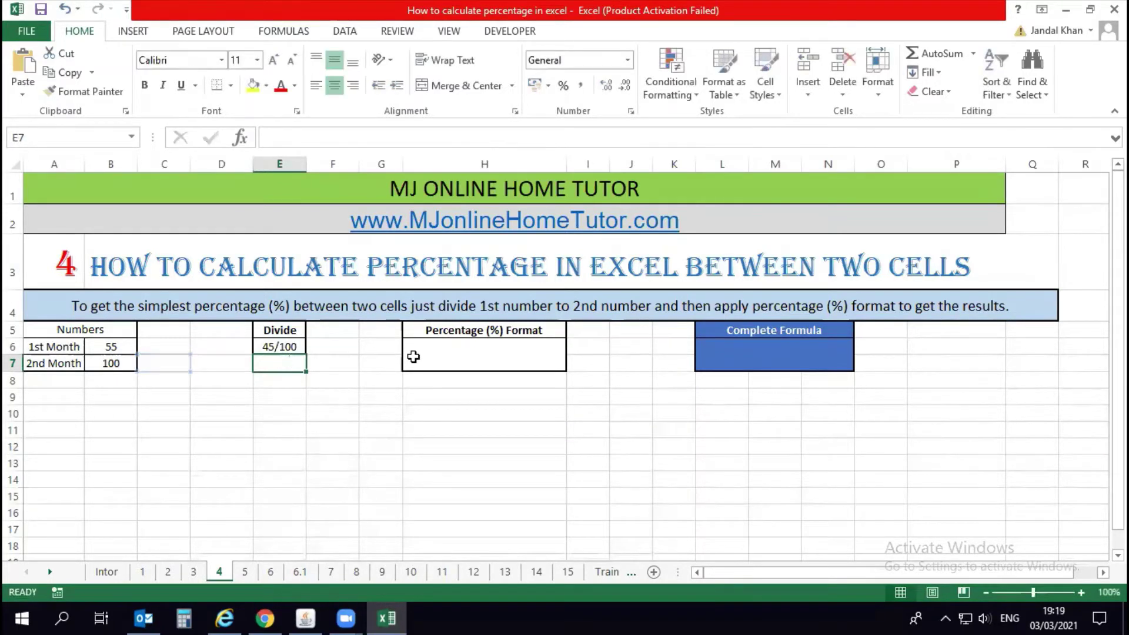
key("ctrl+z")
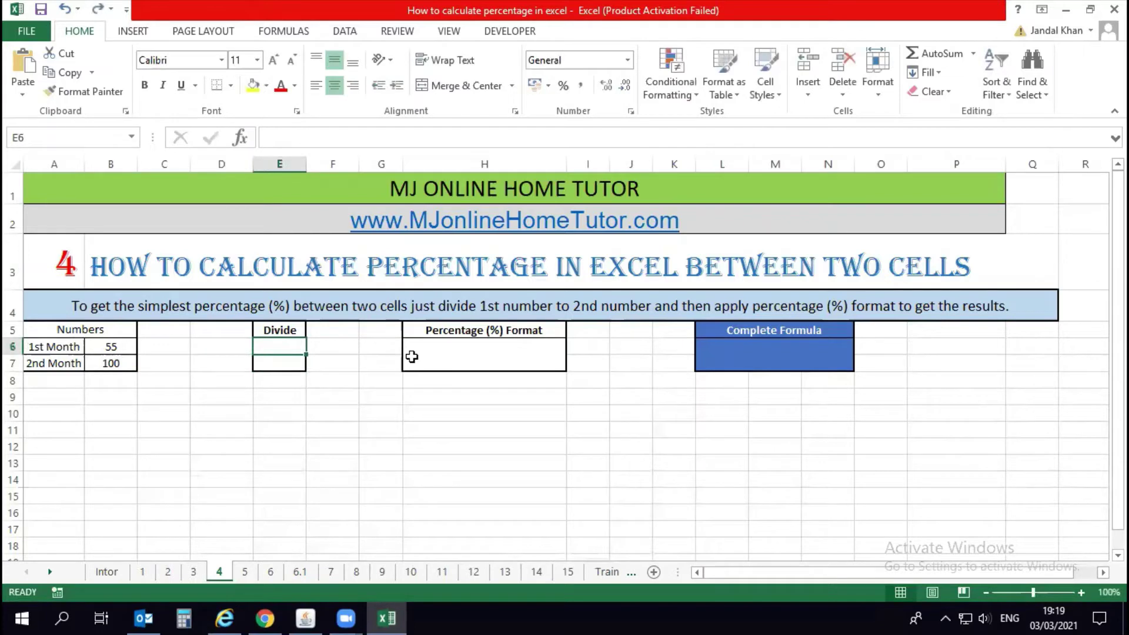
type("55/1")
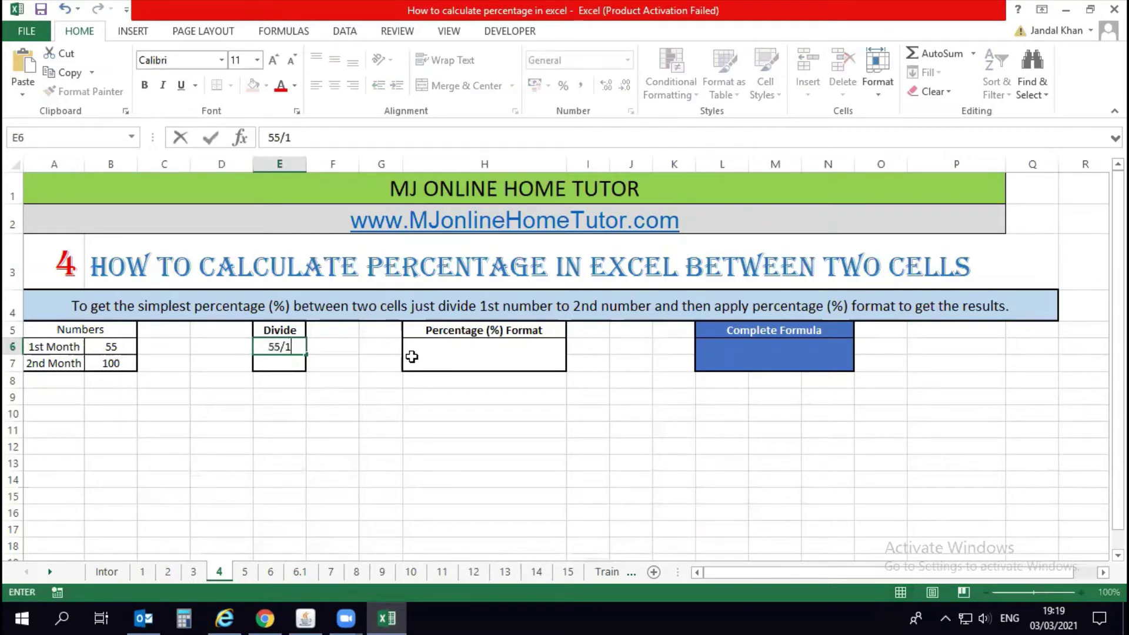
type("00")
key("Return")
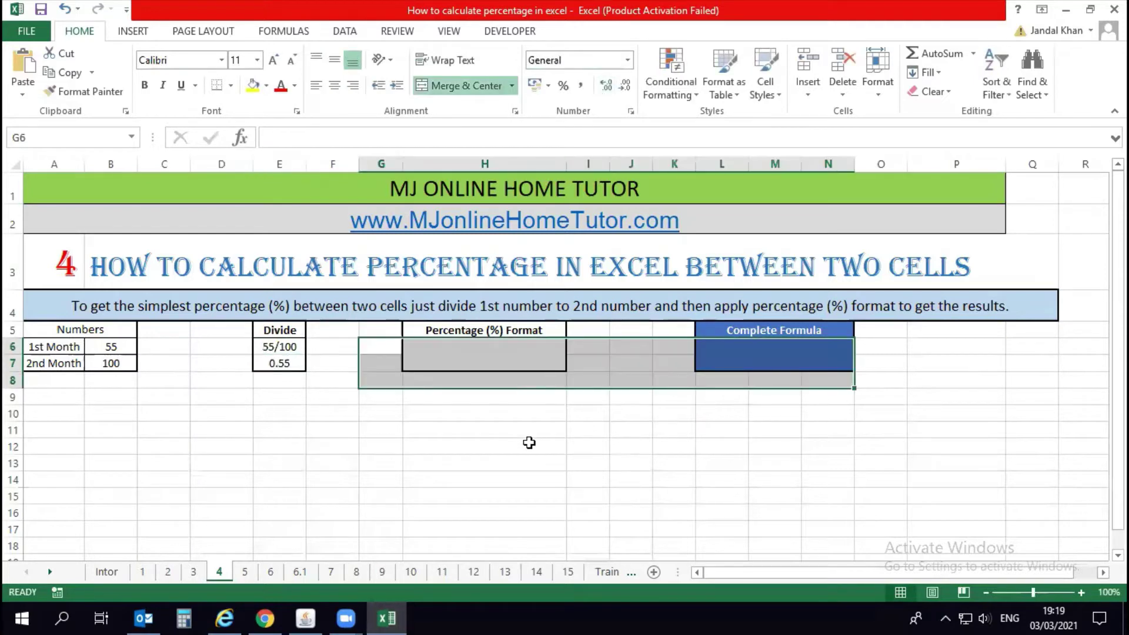
Step: Set H6 to =E7 and apply Percent Style so it shows 55%
left_click(530, 443)
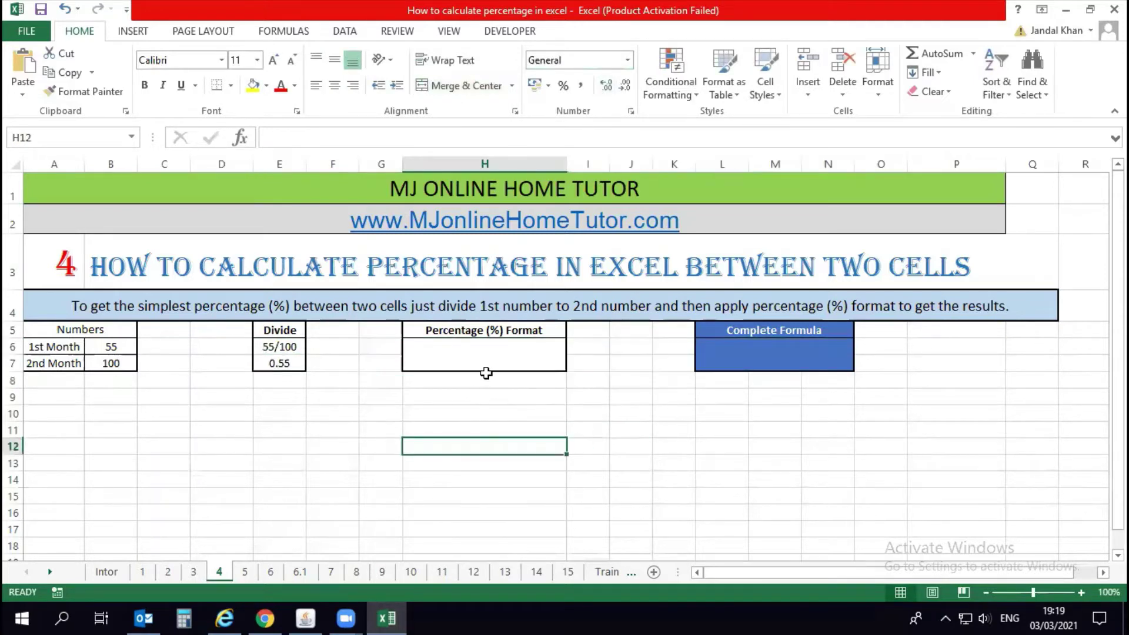
left_click(478, 353)
type("=")
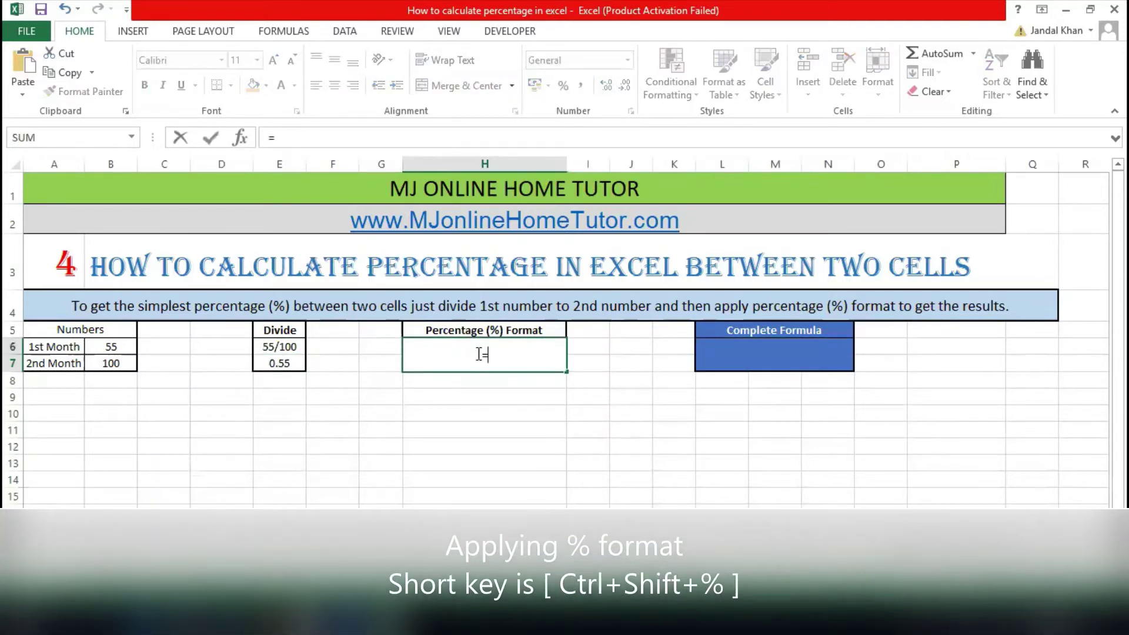
key("Left")
key("Left")
key("Down")
key("Left")
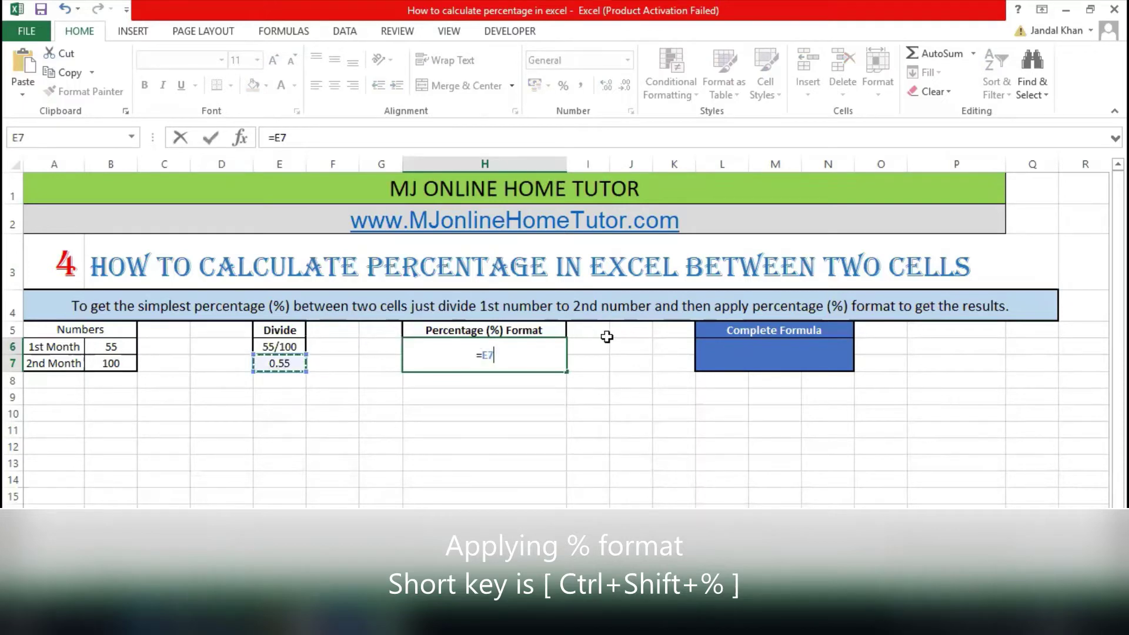
key("Return")
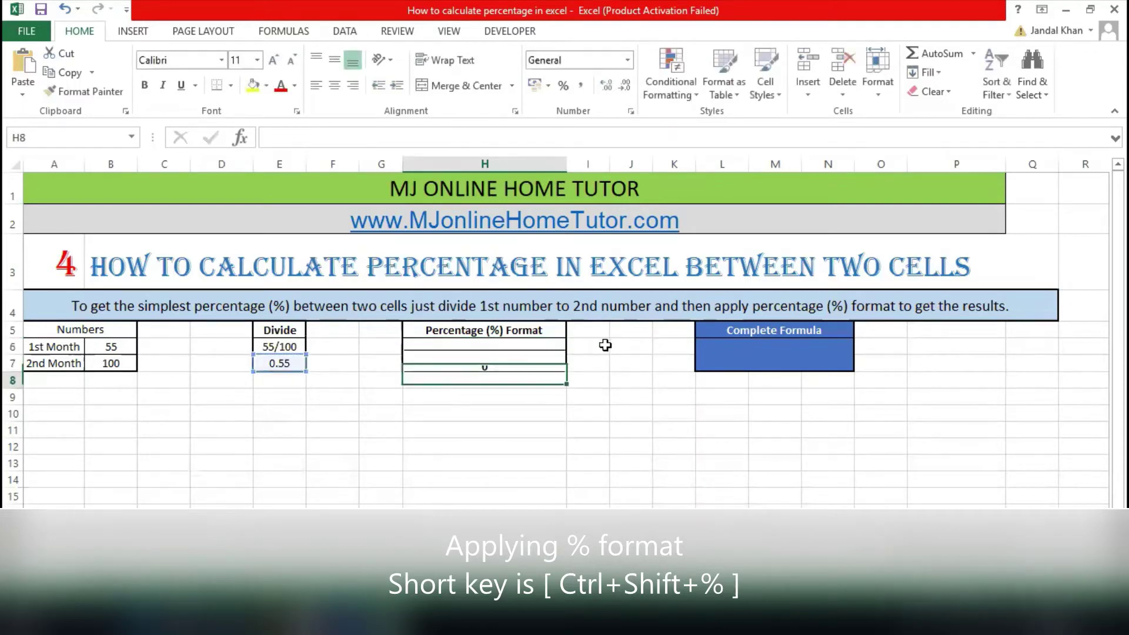
left_click(544, 354)
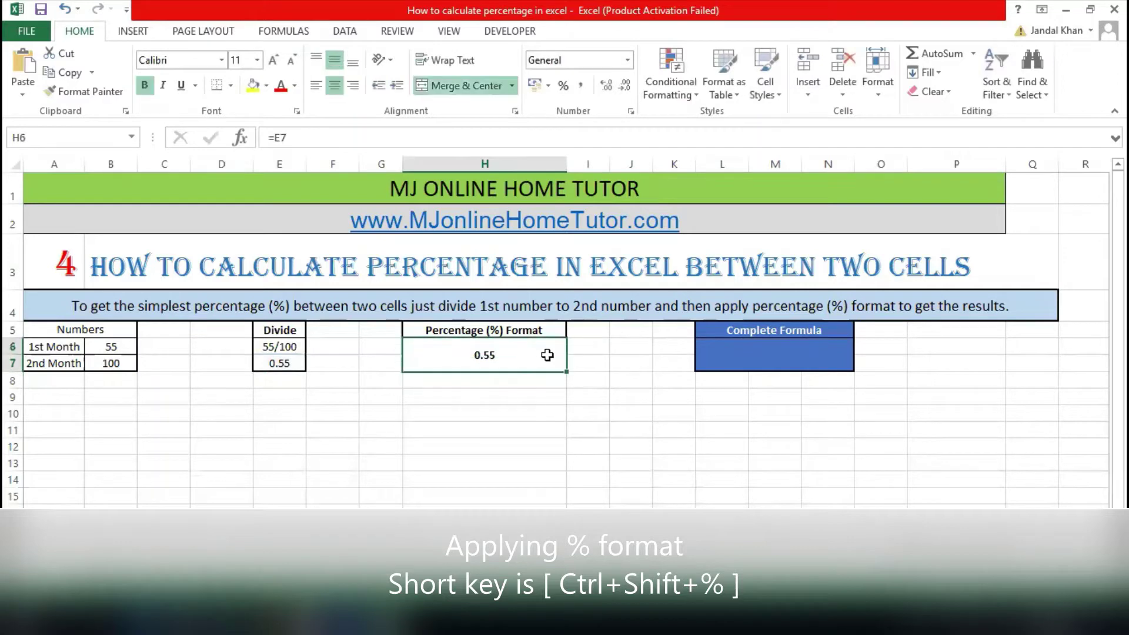
left_click(564, 88)
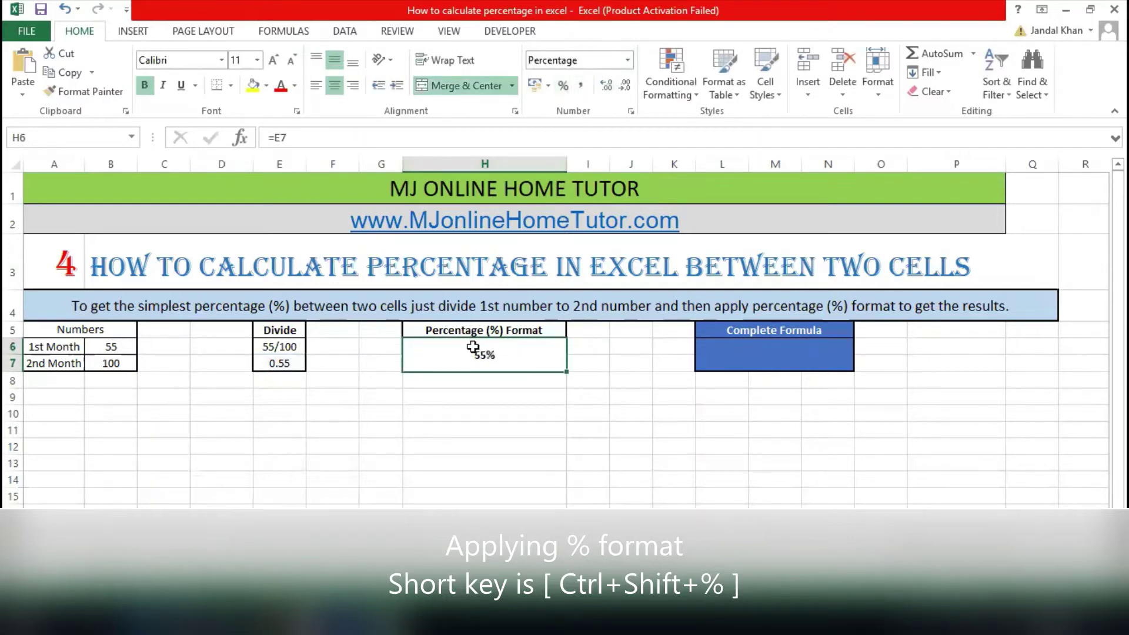
left_click(736, 346)
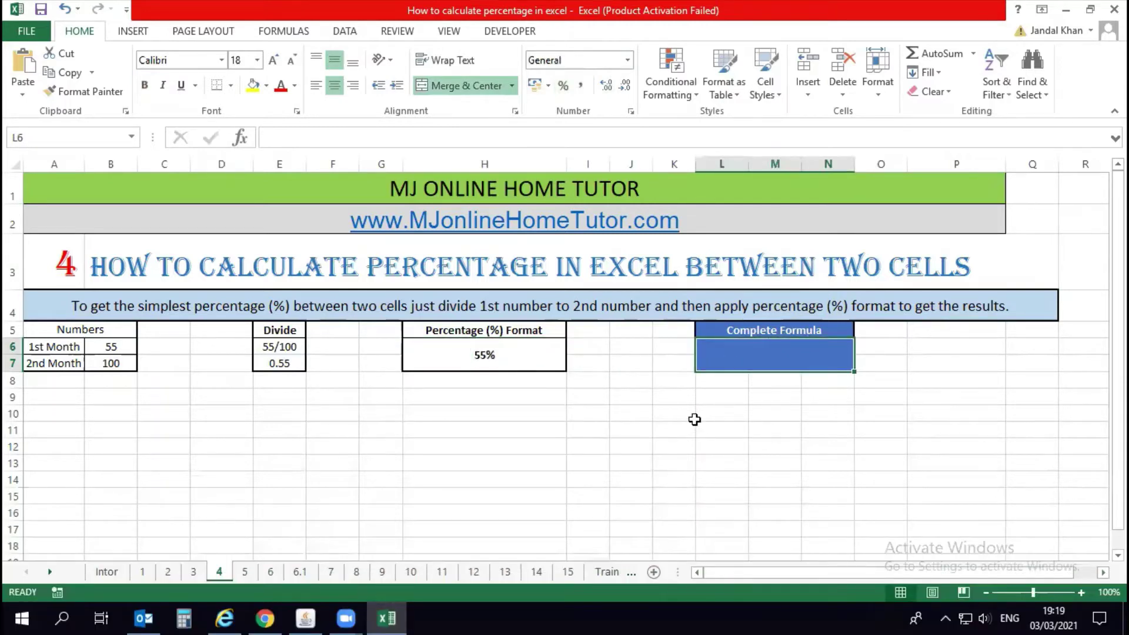
Step: Enter =B6/B7 in the Complete Formula cell L6 and format it as a percentage (55%)
type("=")
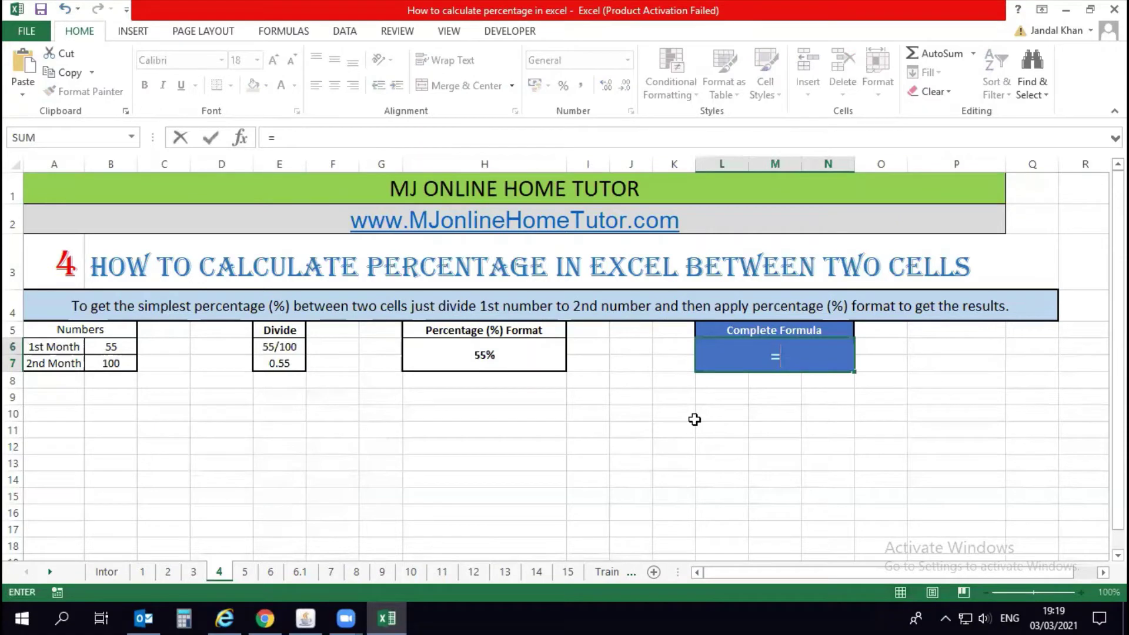
key("Left")
key("Left")
key("Left")
key("Left")
key("Left")
key("Left")
key("Left")
key("Left")
key("Left")
key("Left")
key("Left")
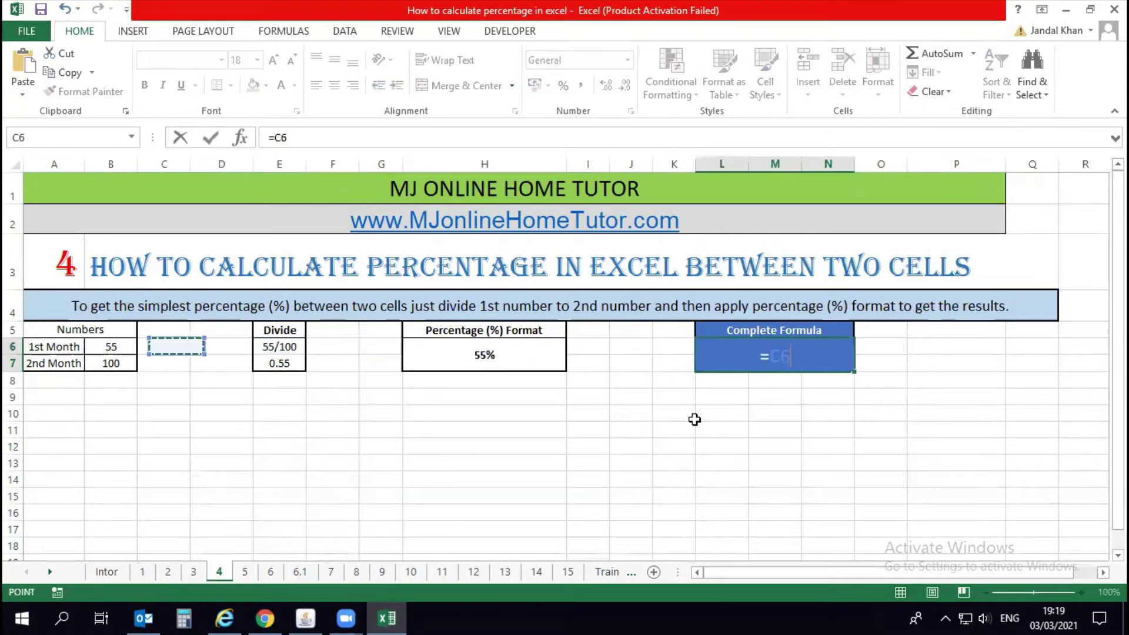
key("Right")
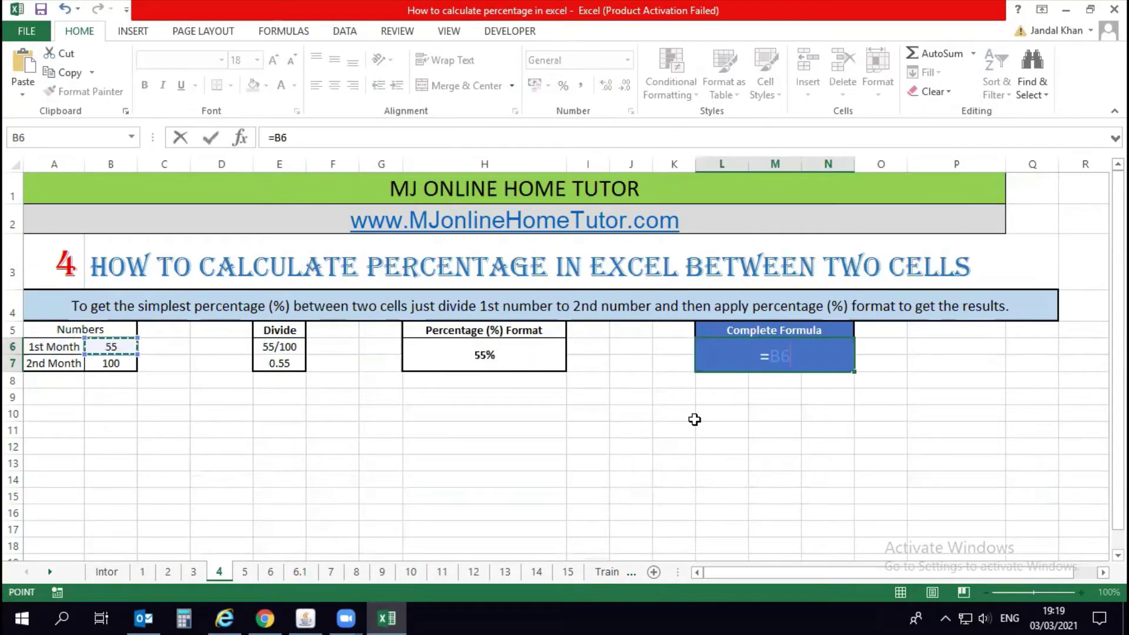
type("/")
key("Left")
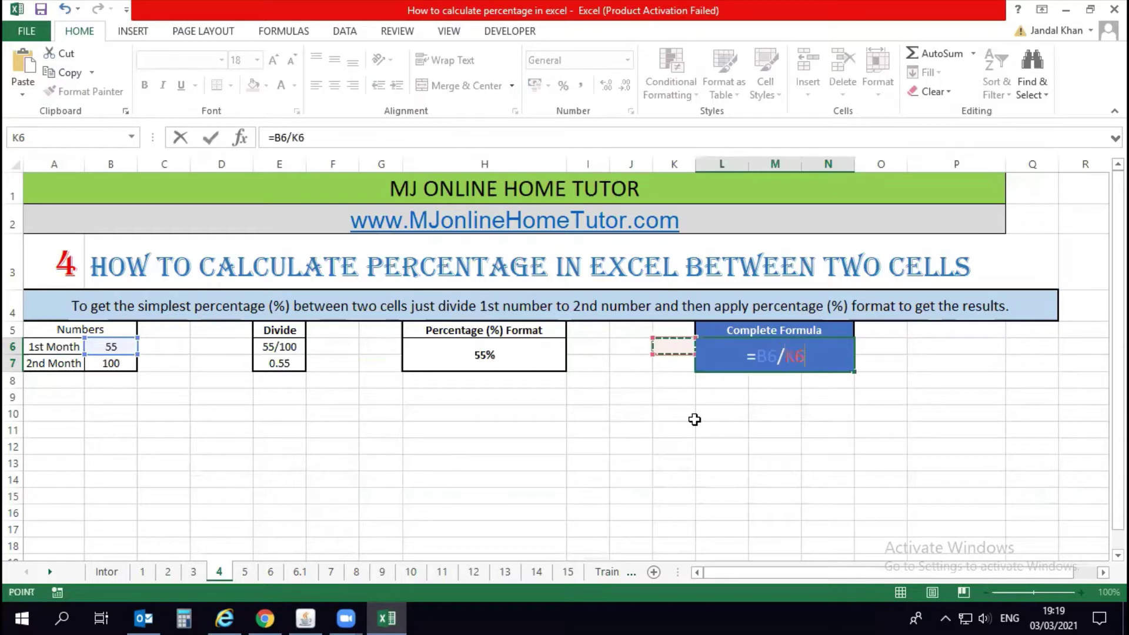
key("Left")
key("Left")
key("Left")
key("Left")
key("Left")
key("Left")
key("Left")
key("Left")
key("Left")
key("Down")
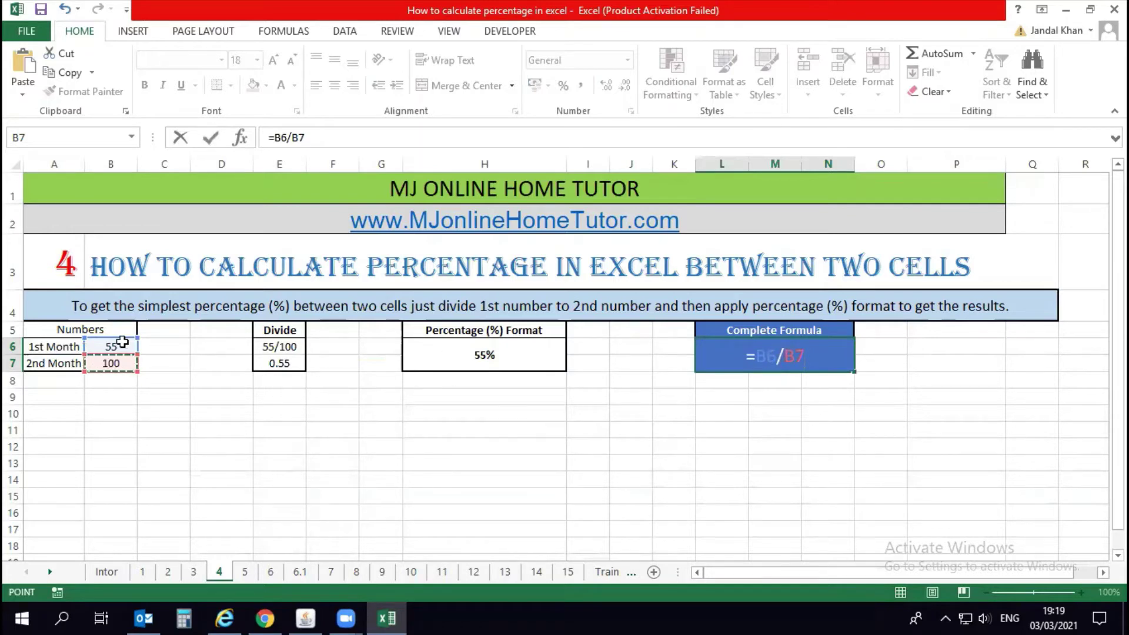
key("Return")
left_click(803, 361)
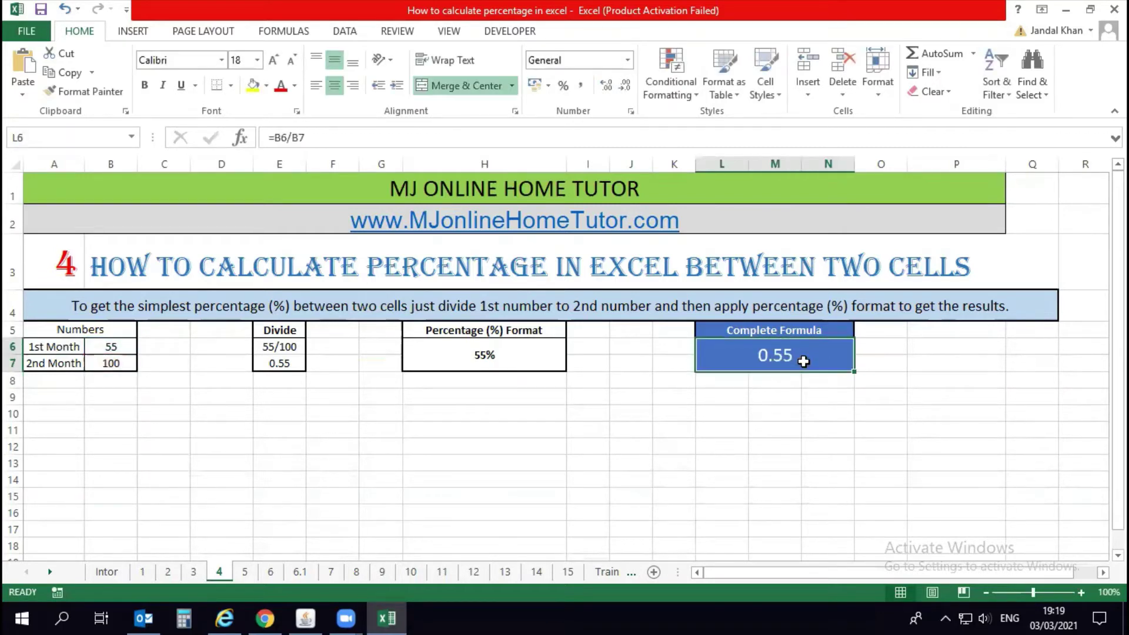
left_click(560, 87)
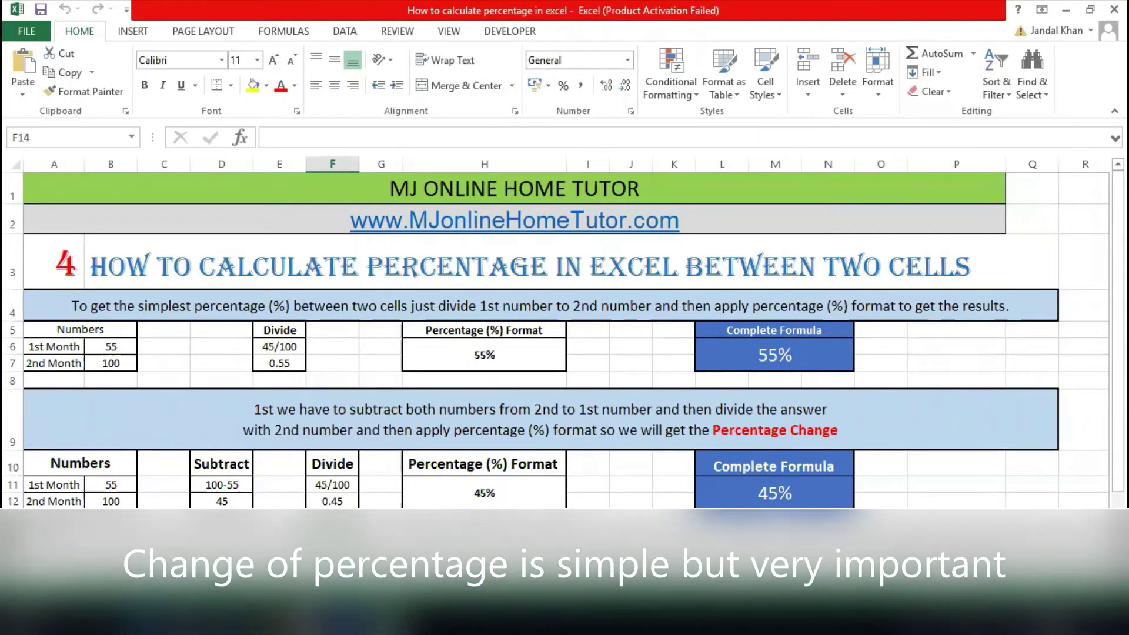
left_click_drag(11, 529, 8, 468)
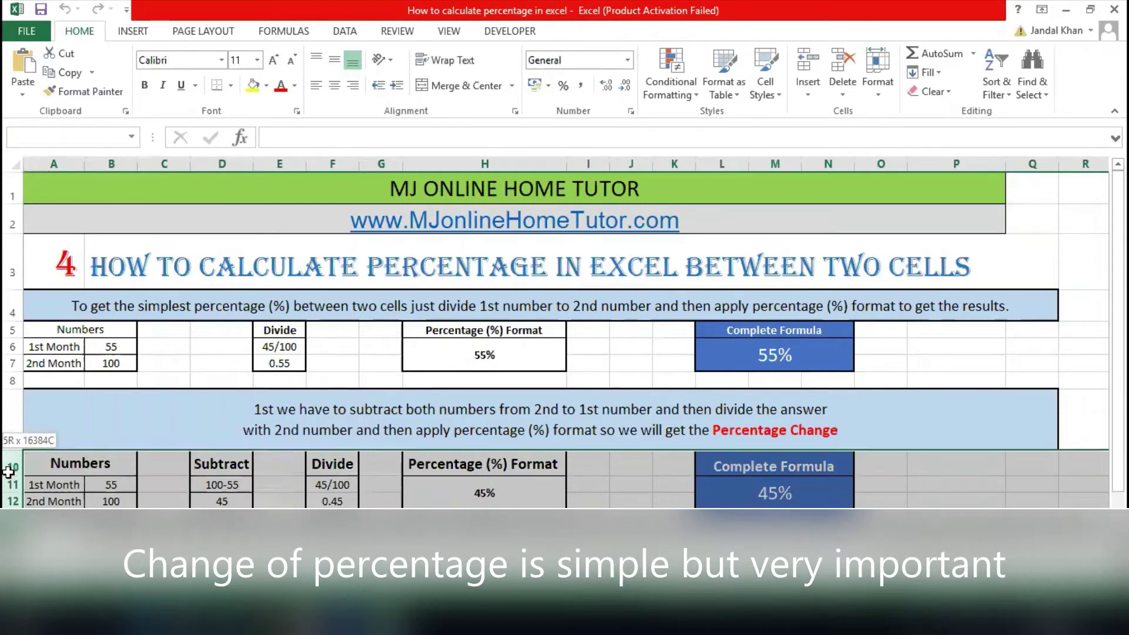
right_click(8, 477)
left_click(45, 360)
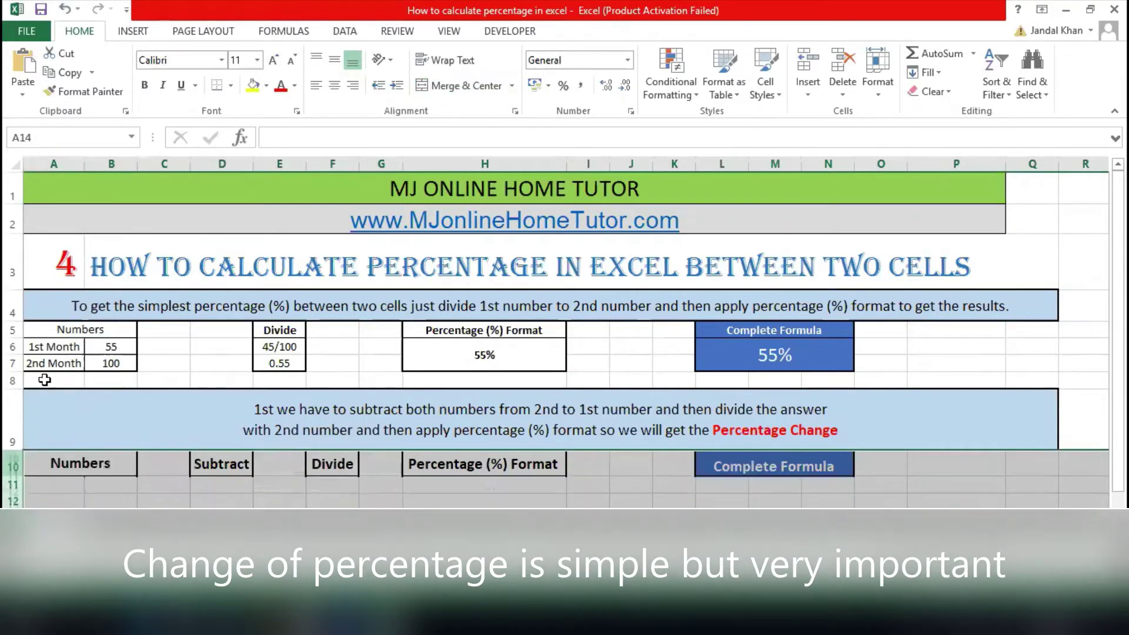
right_click(14, 417)
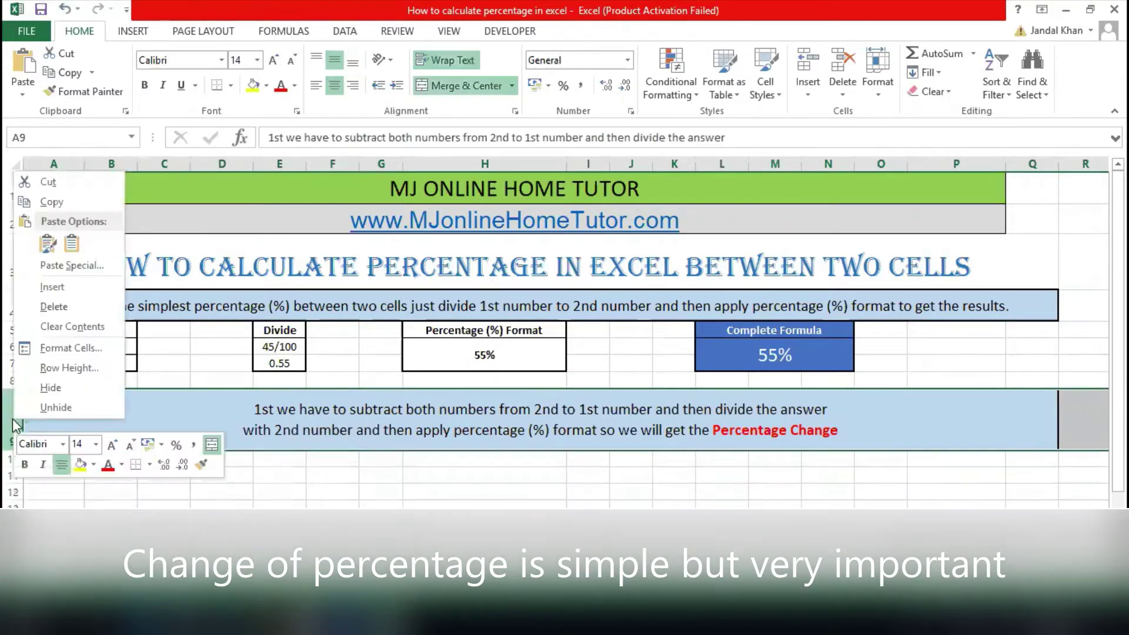
left_click(59, 305)
left_click(186, 381)
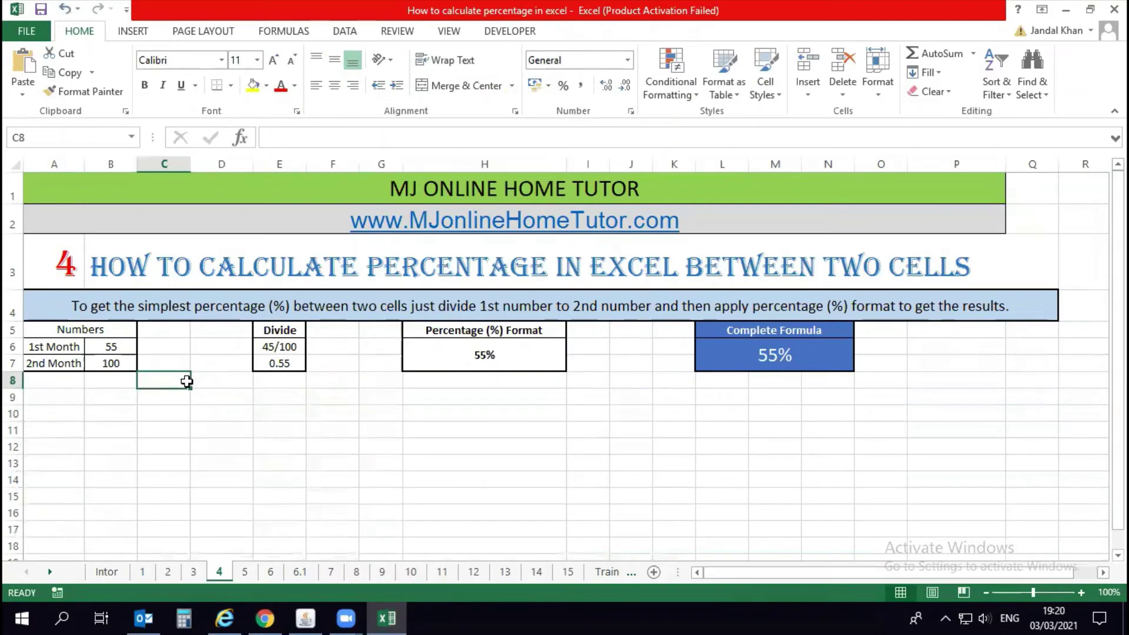
key("ctrl+z")
left_click(179, 485)
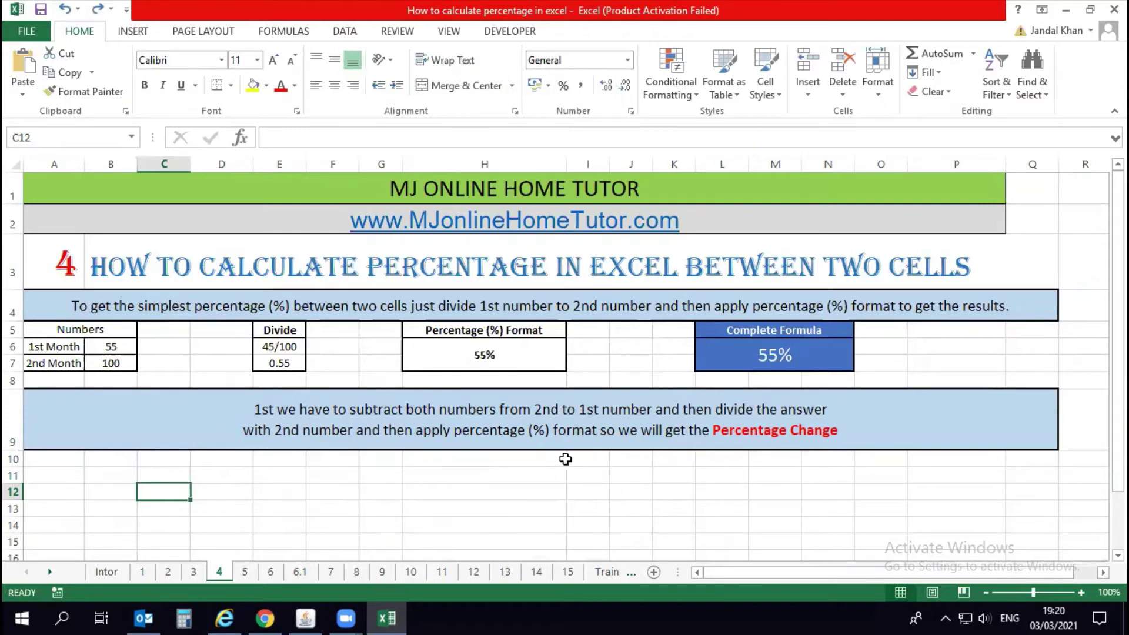
left_click(606, 459)
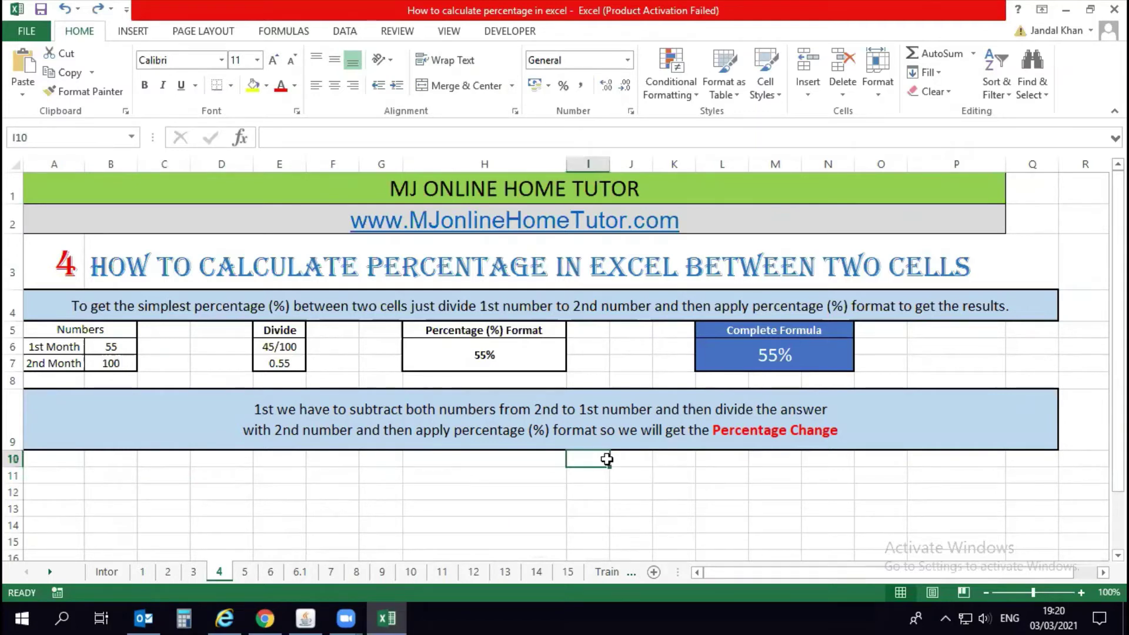
key("ctrl+z")
left_click(449, 535)
left_click(841, 535)
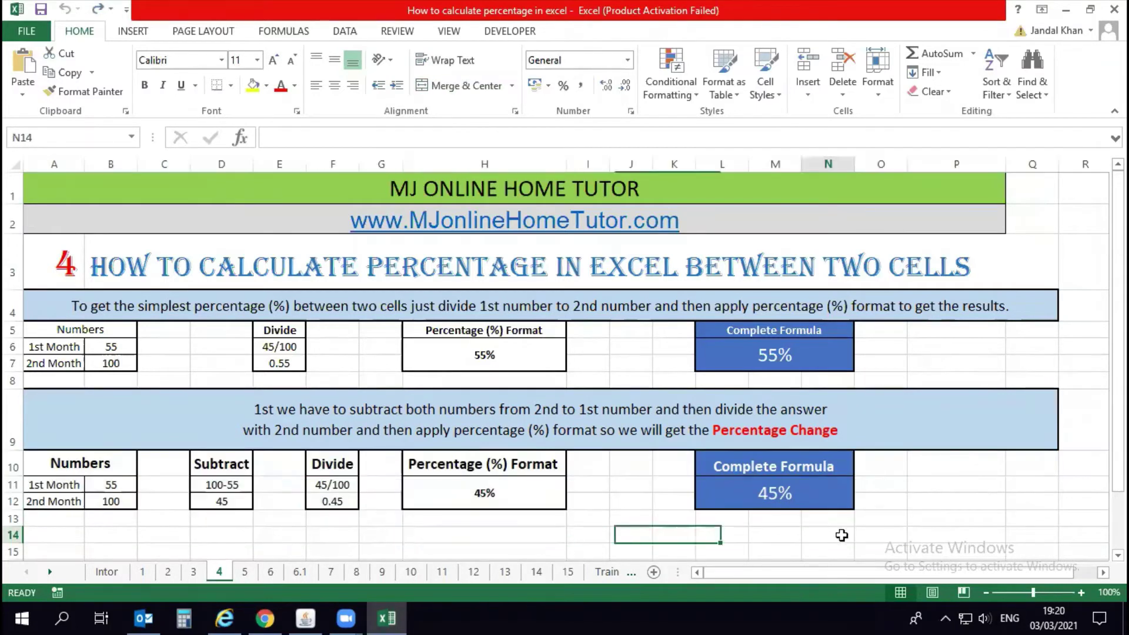
left_click_drag(841, 535, 198, 489)
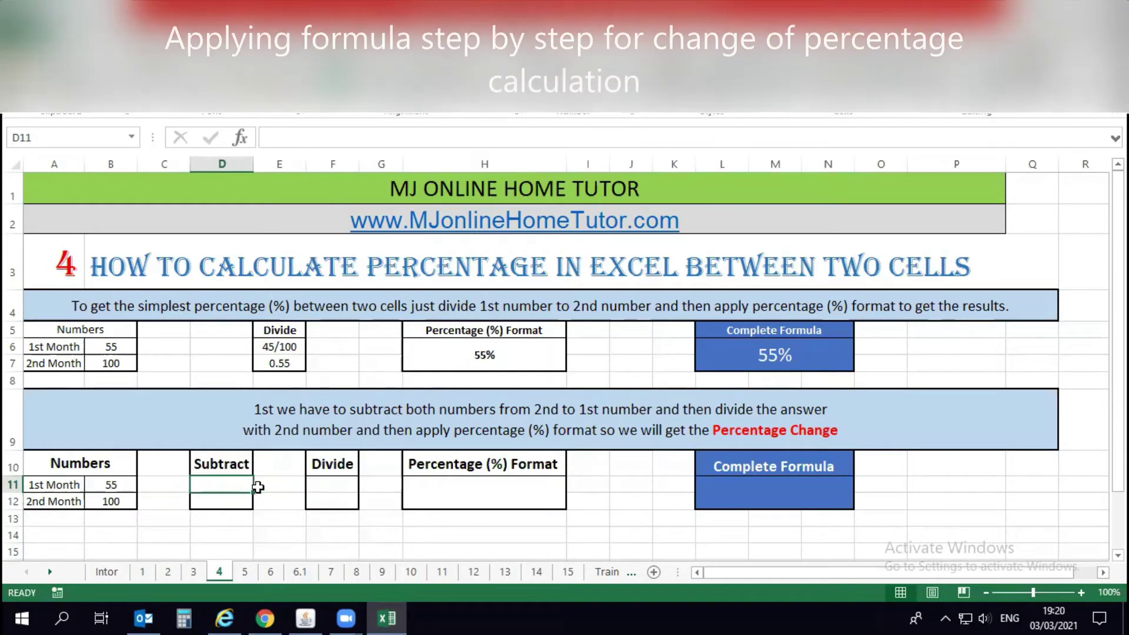
Step: Enter 100-55 in D11 and the formula =B12-B11 in D12, giving 45
type("1")
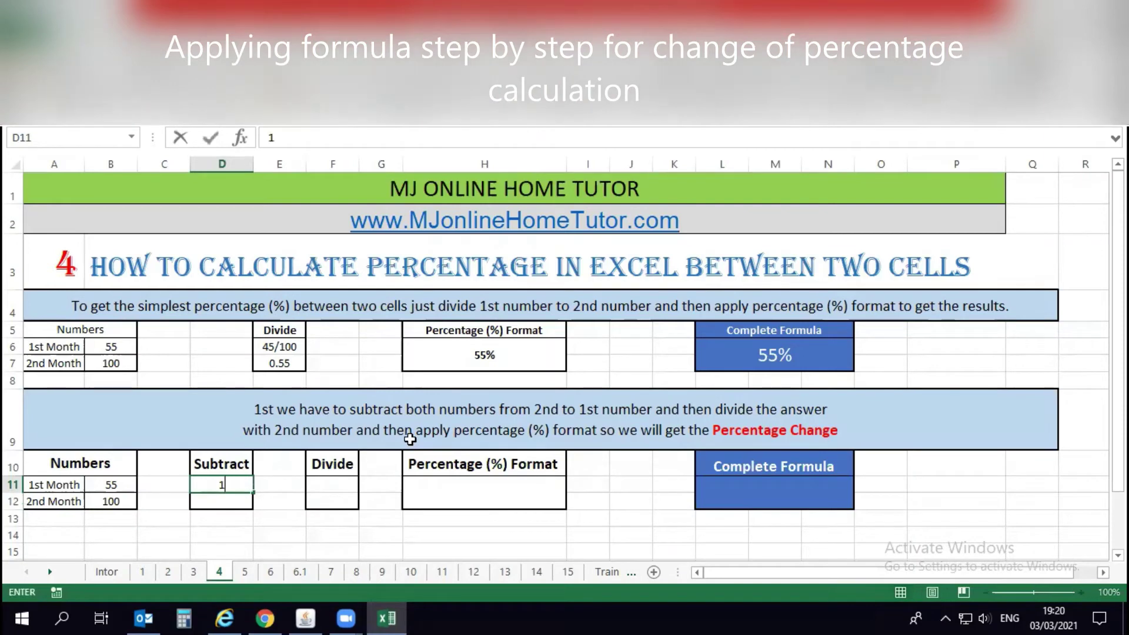
type("00-55")
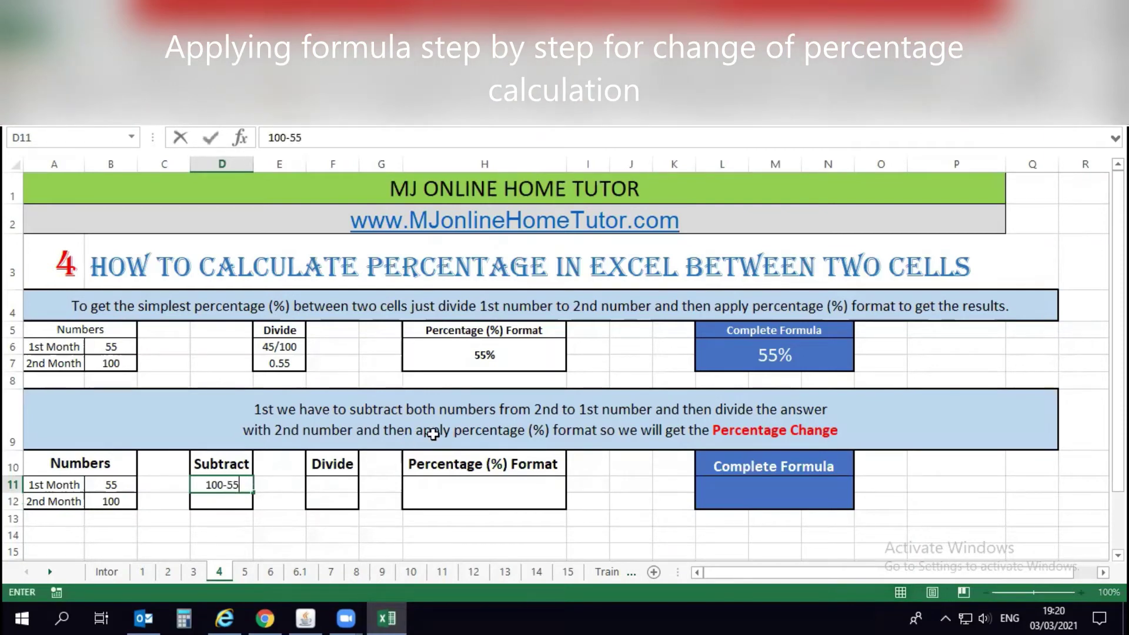
key("Return")
type("=")
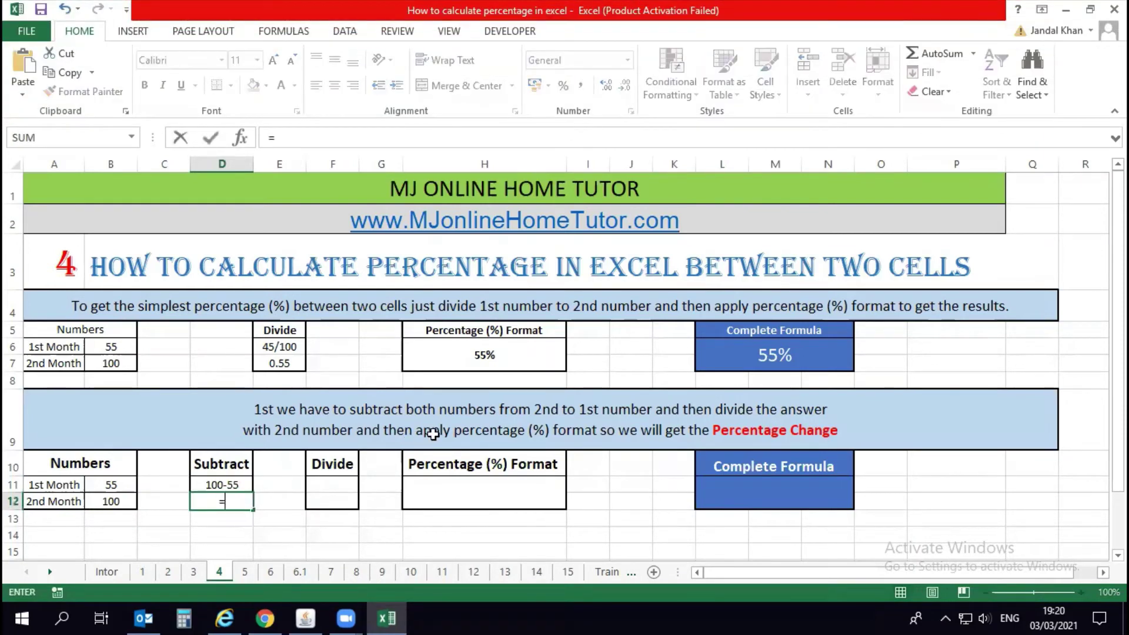
key("Left")
key("Left")
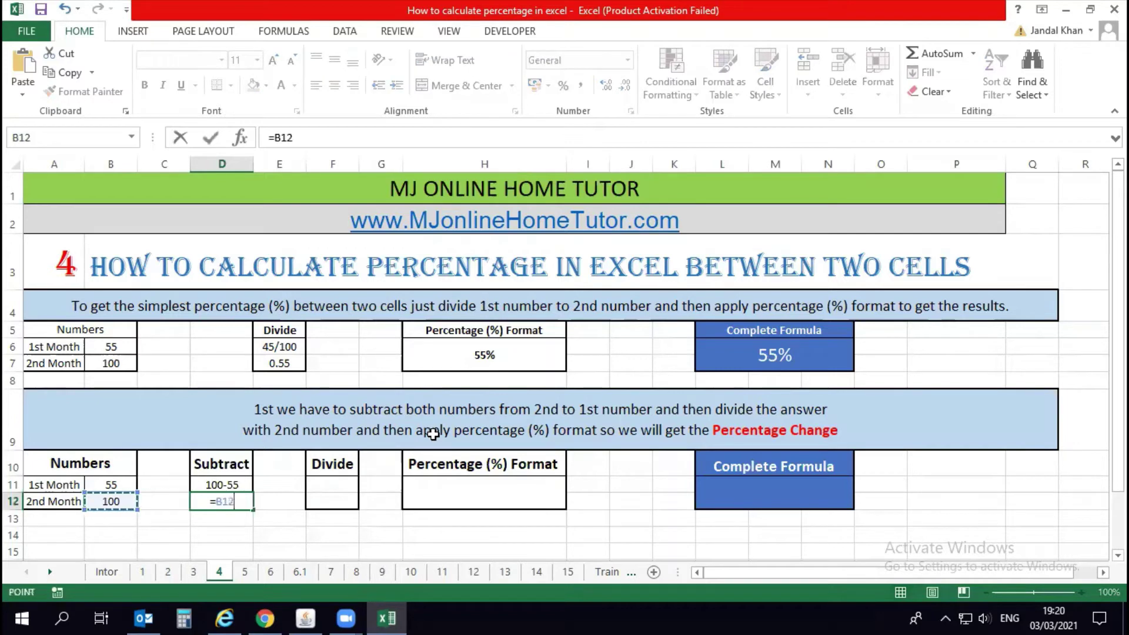
type("-")
key("Up")
key("Left")
key("Left")
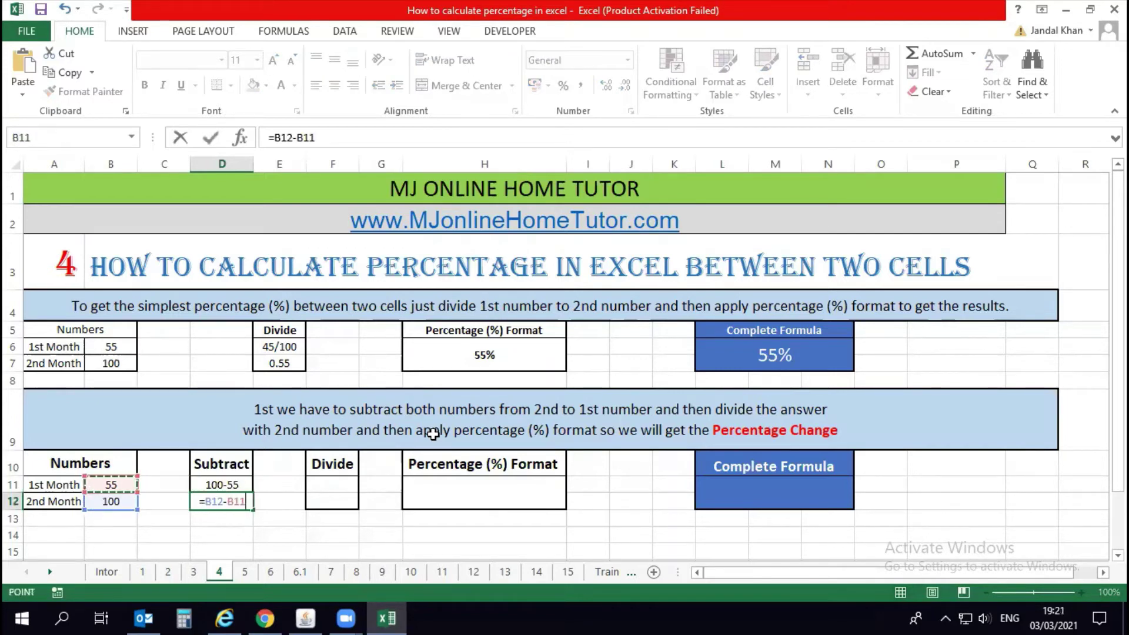
key("Return")
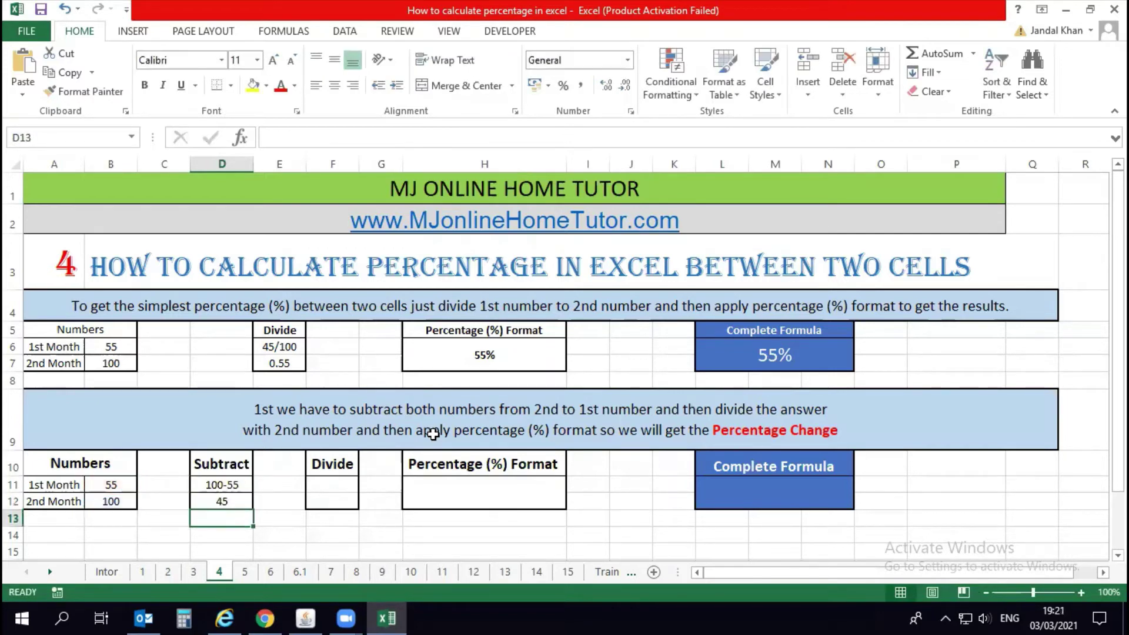
key("Up")
key("Up")
key("Up")
key("Up")
key("Up")
key("Up")
key("Up")
key("Up")
key("Up")
key("Down")
key("Down")
key("Down")
key("Down")
key("Down")
key("Down")
key("Down")
key("Down")
key("Down")
key("Down")
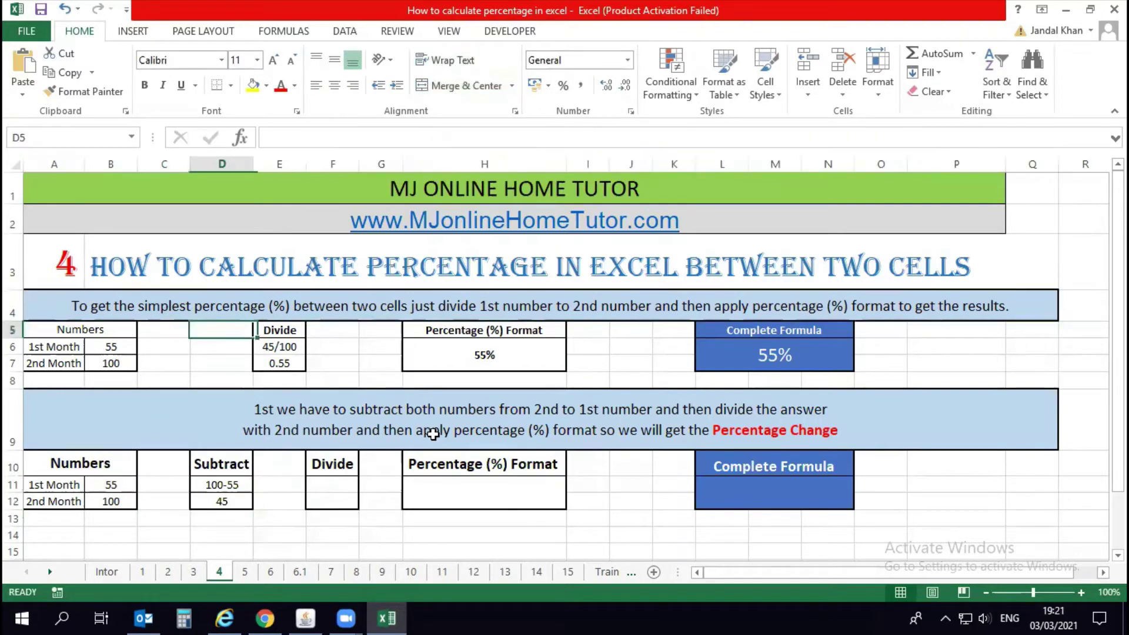
key("Up")
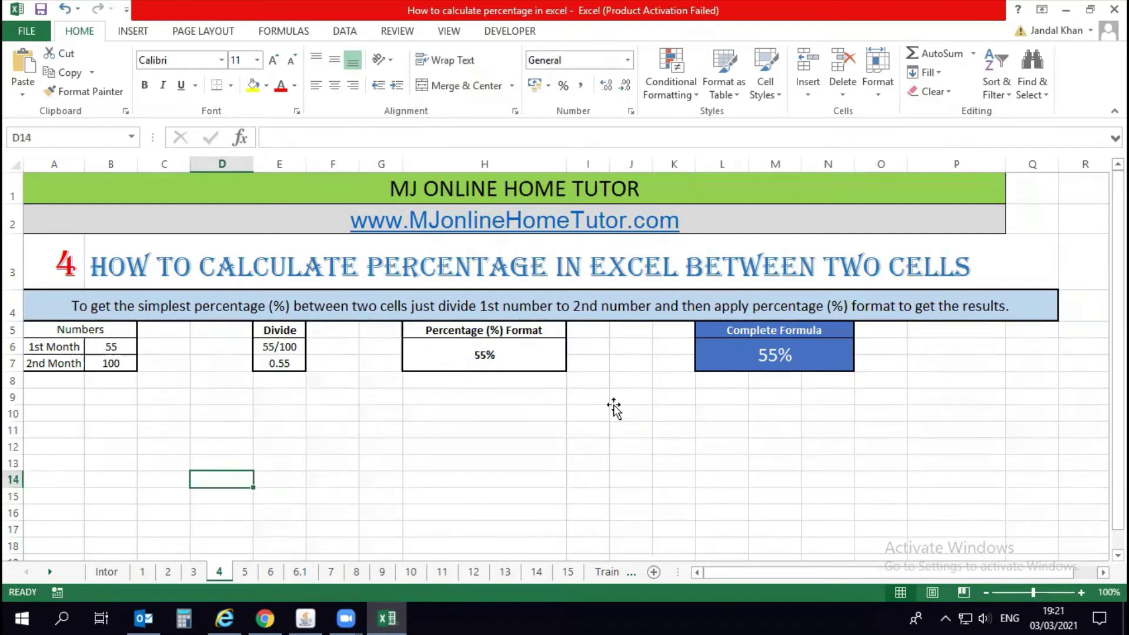
left_click(614, 410)
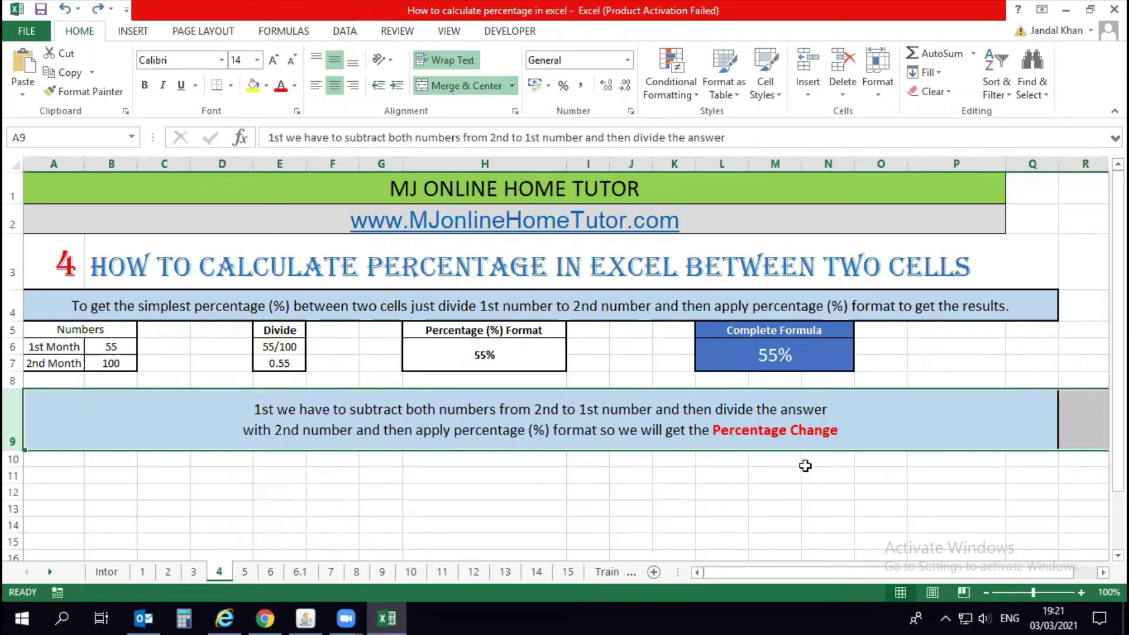
Step: Undo to bring back the removed second percentage-change table
left_click(794, 466)
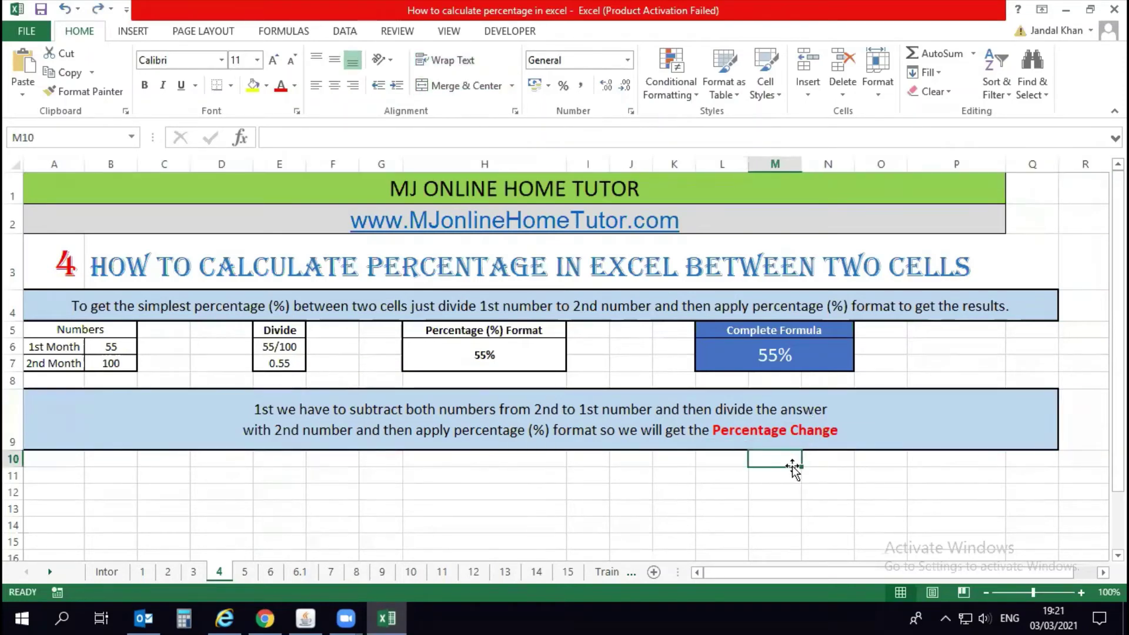
key("ctrl+z")
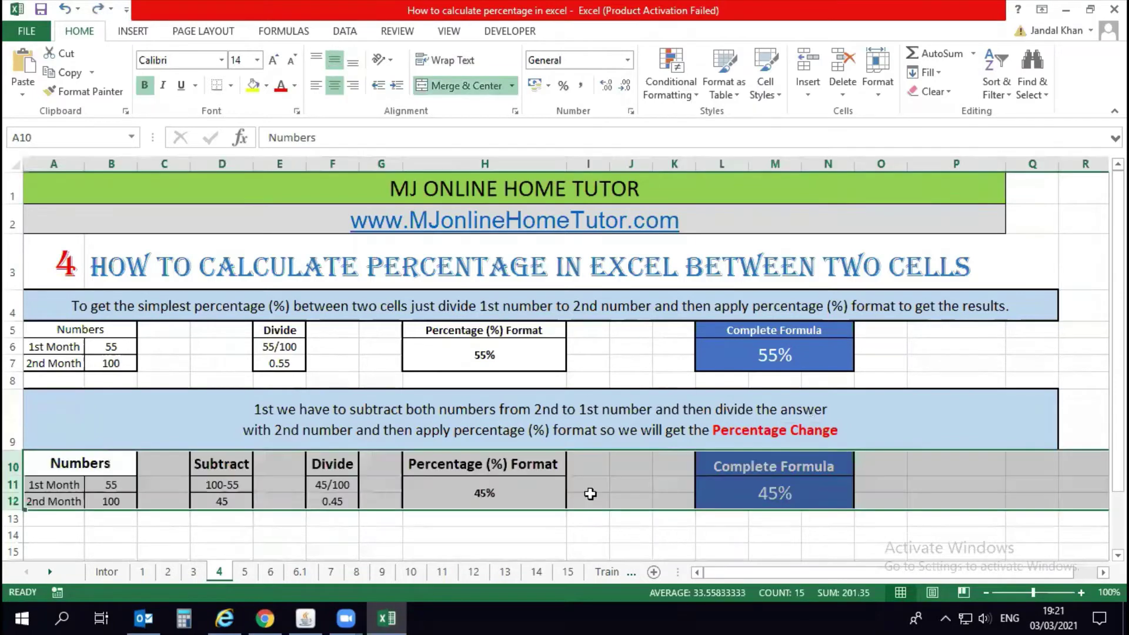
left_click(416, 521)
Step: Clear the calculated cells D11:N14 and set them to General number format
left_click_drag(835, 536, 234, 497)
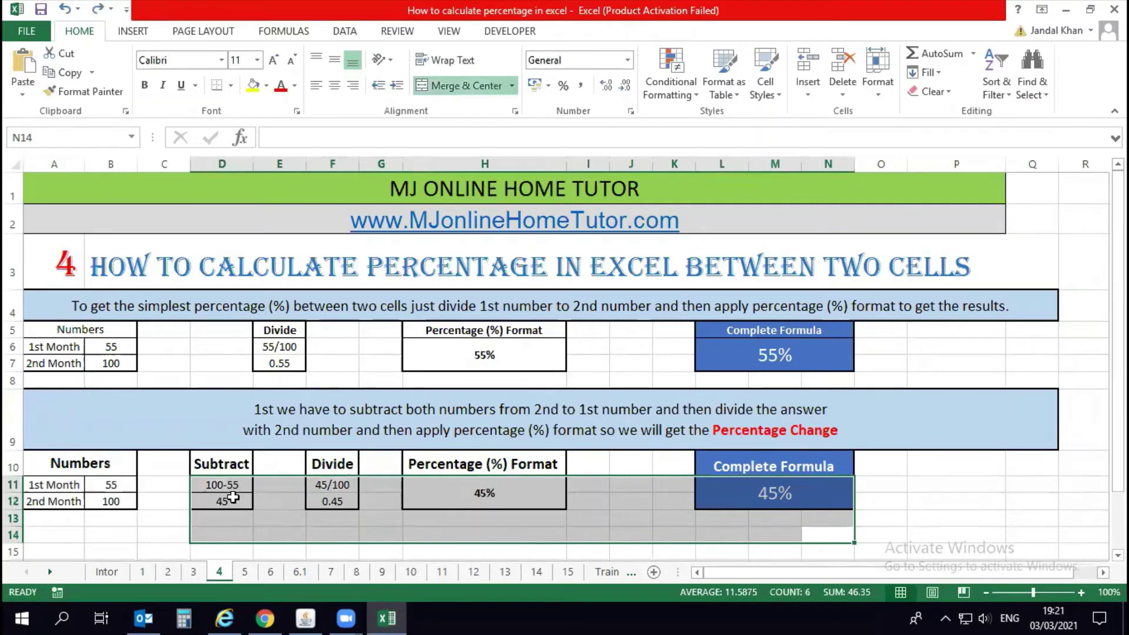
key("Delete")
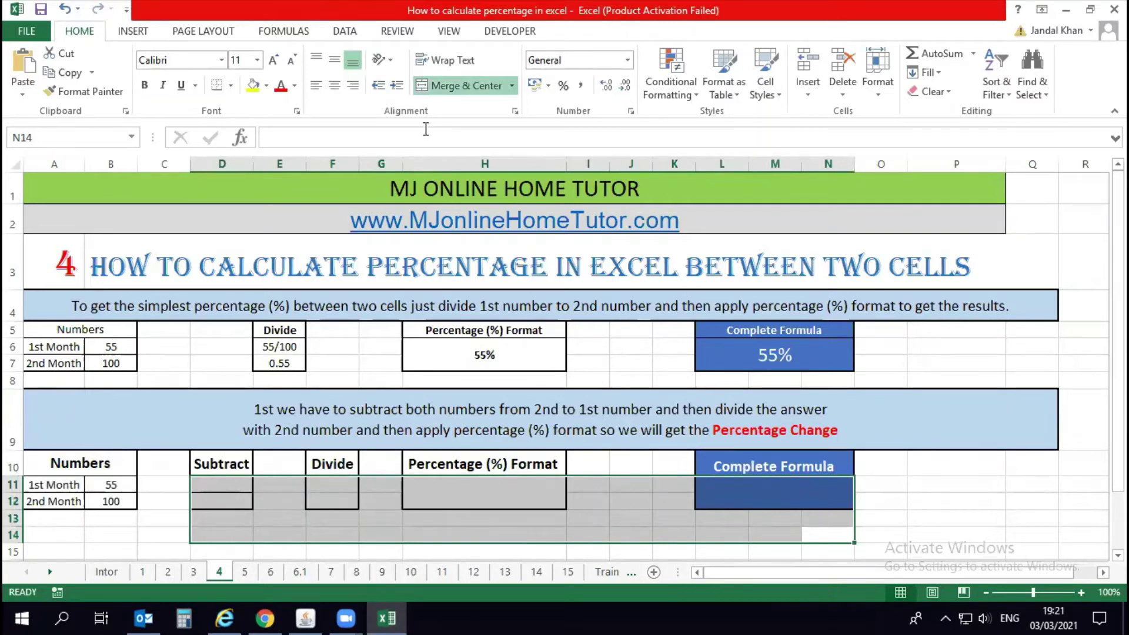
left_click(627, 60)
left_click(616, 88)
Step: Type 100-55 in D11 and =100-55 in D12, giving 45
left_click(136, 527)
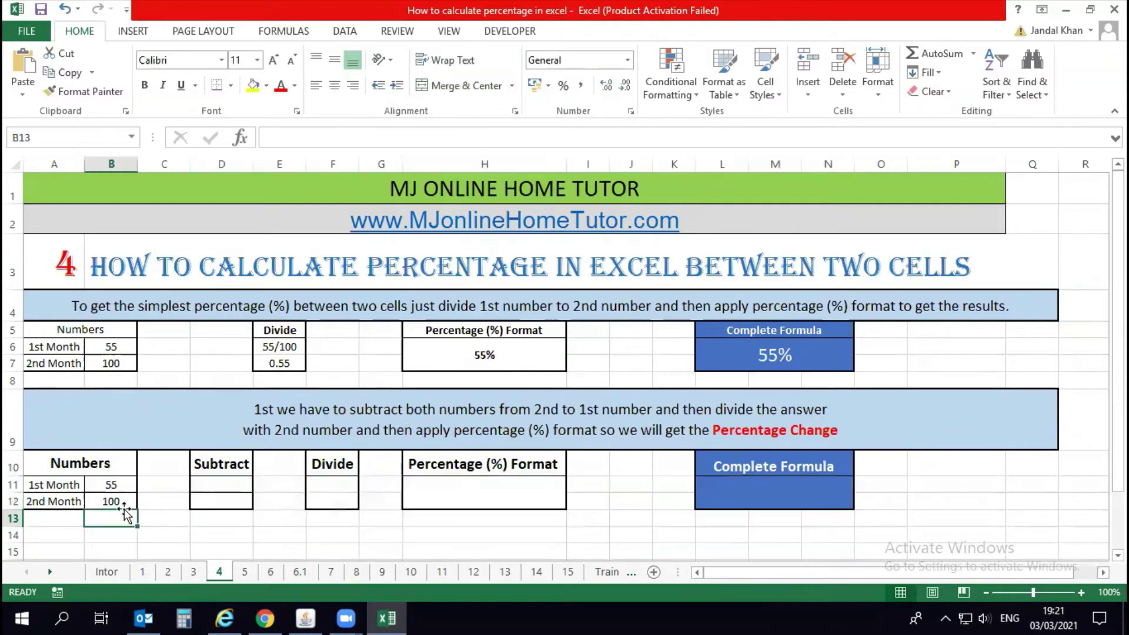
left_click(123, 486)
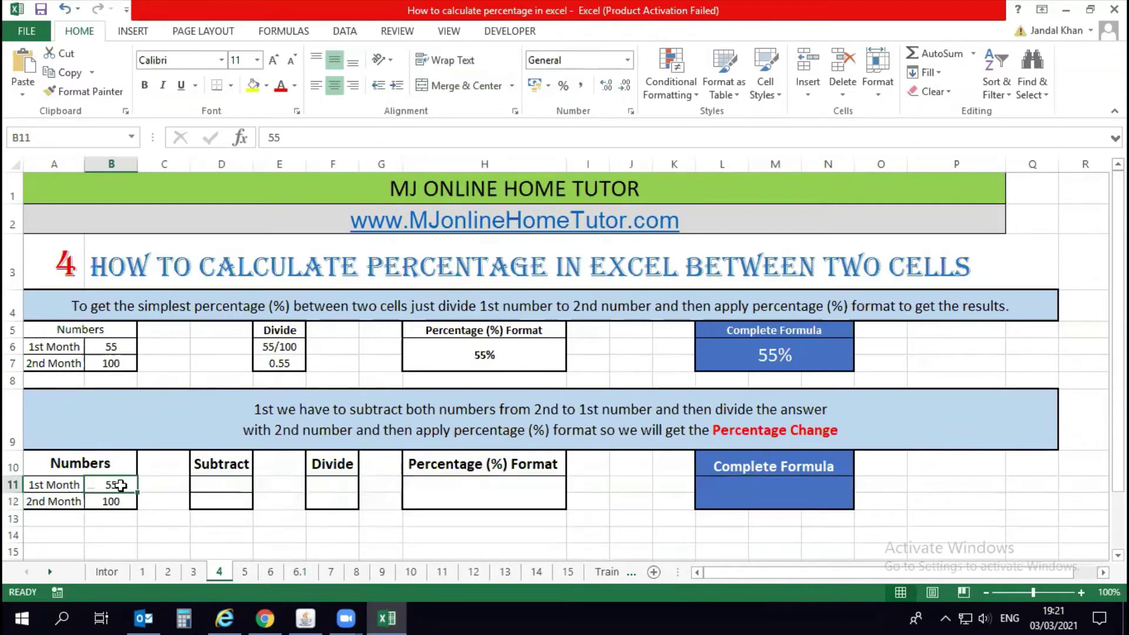
left_click(231, 486)
type("100-1")
key("BackSpace")
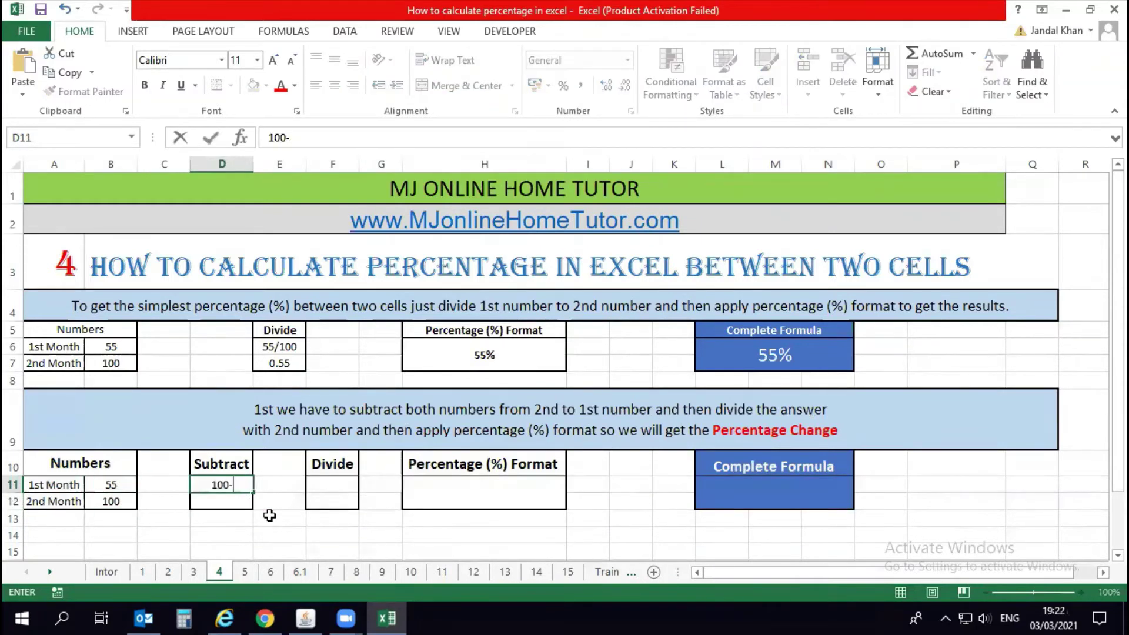
type("55")
key("Return")
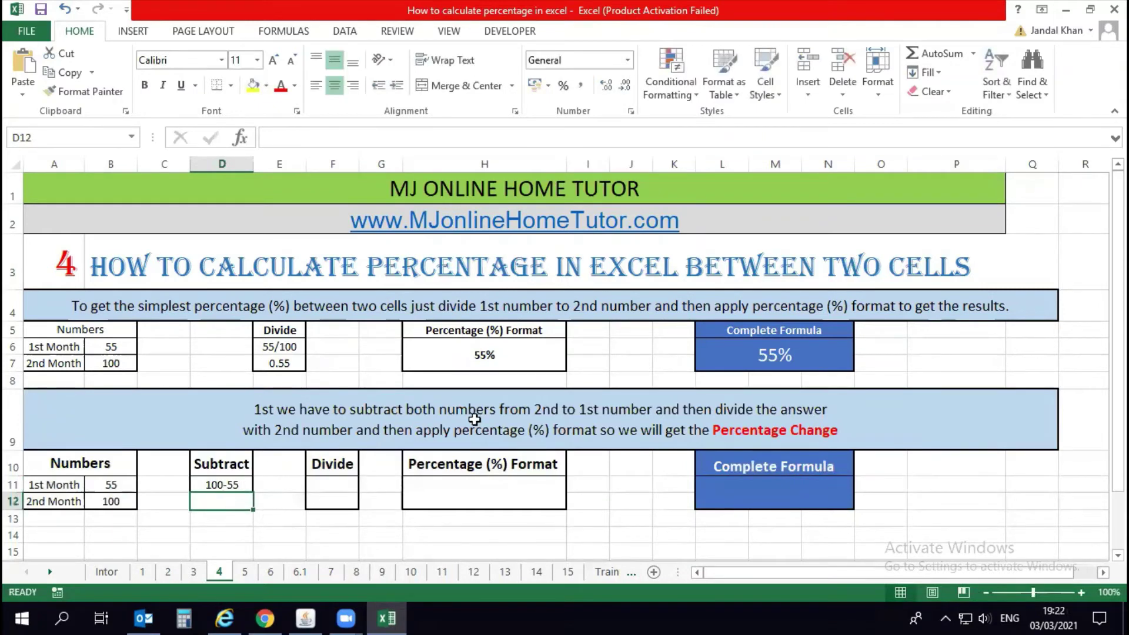
type("=")
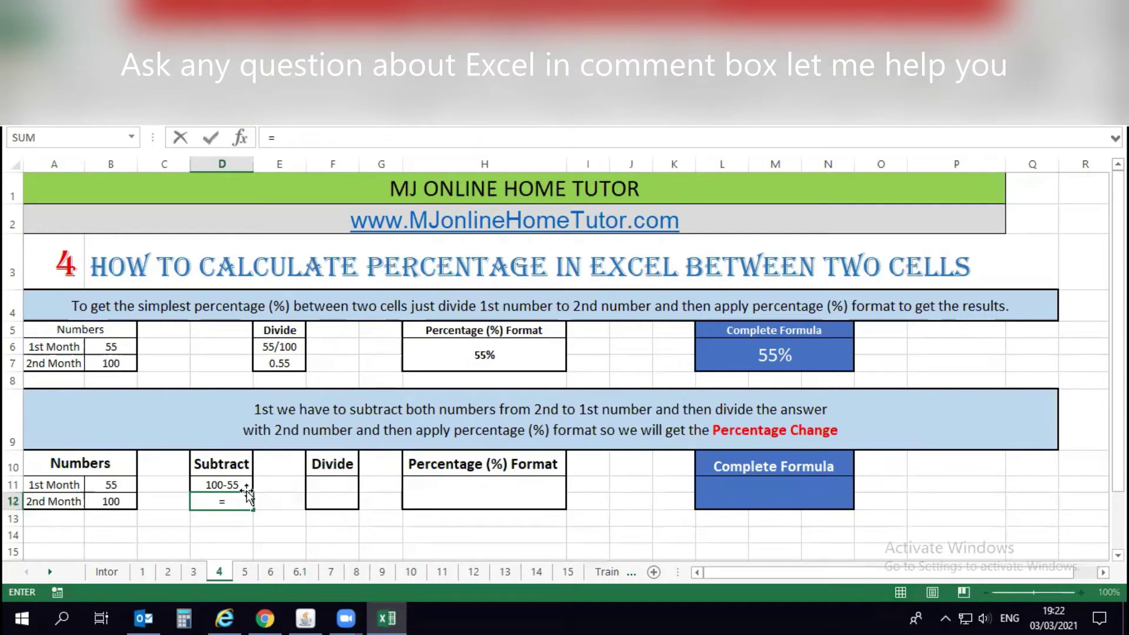
type("100-55")
key("Return")
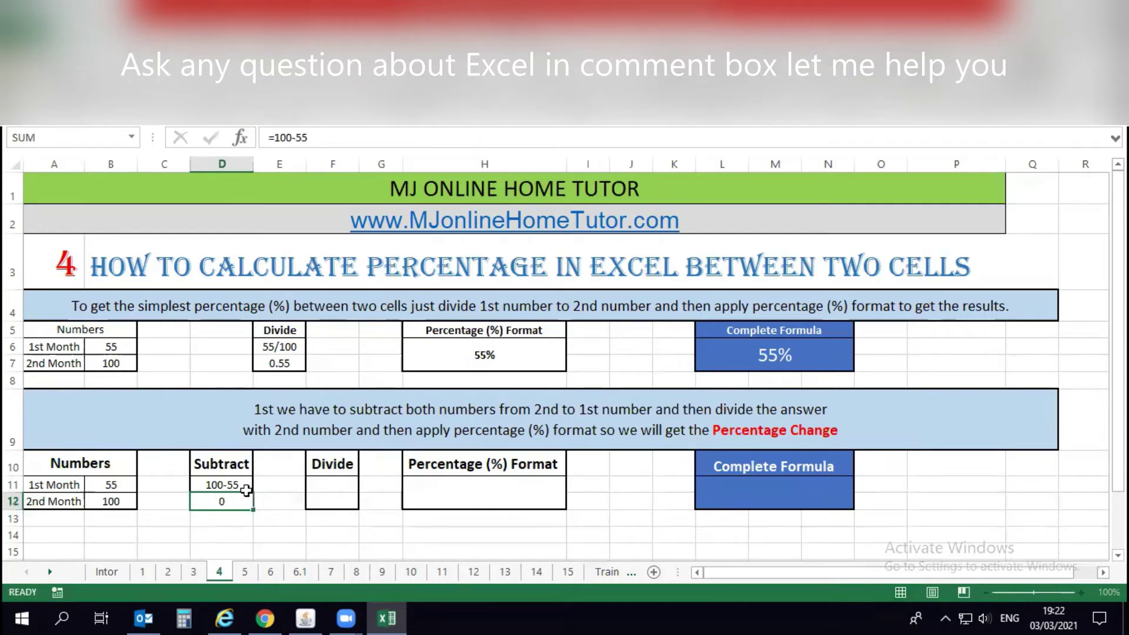
key("Up")
key("Right")
key("Right")
key("Up")
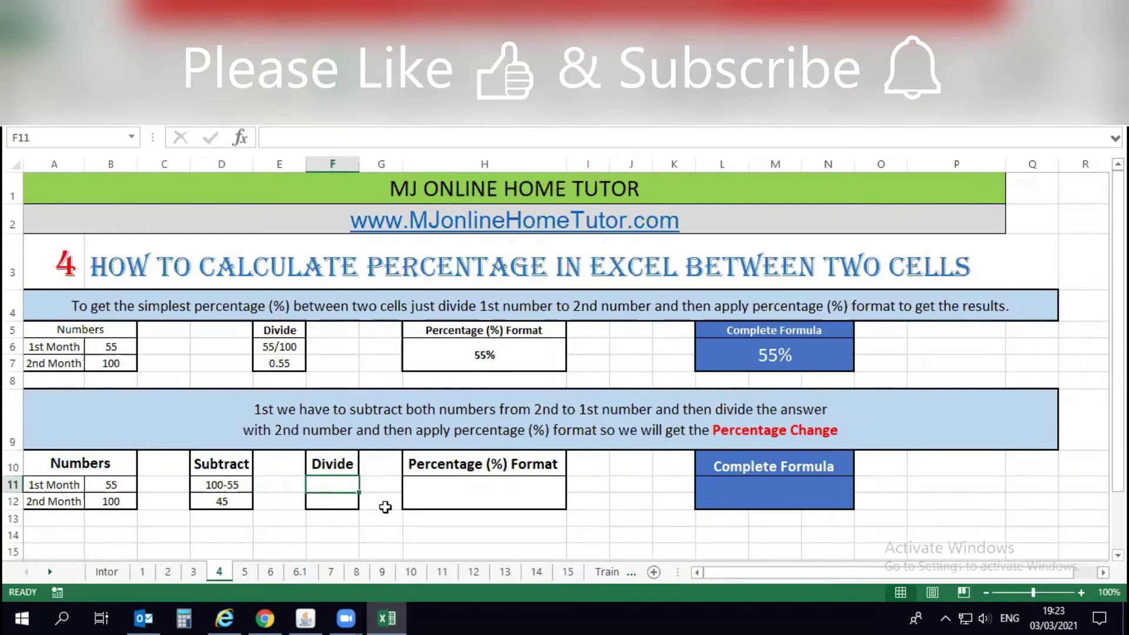
Step: Type 45/100 in F11 and =45/100 in F12, giving 0.45
type("45")
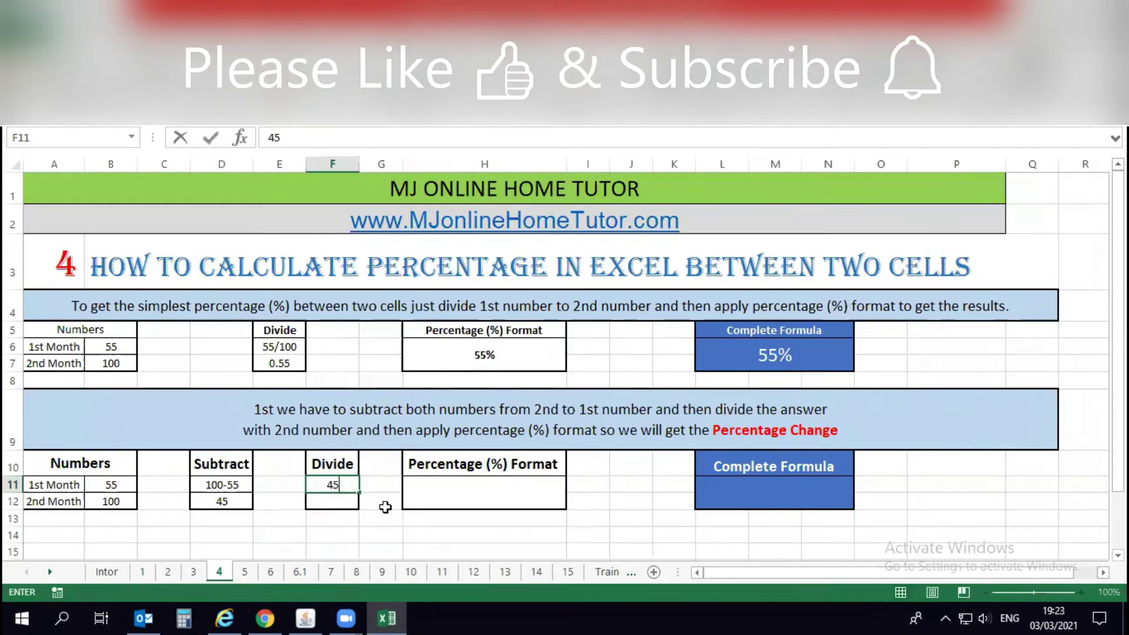
type("/100")
key("Return")
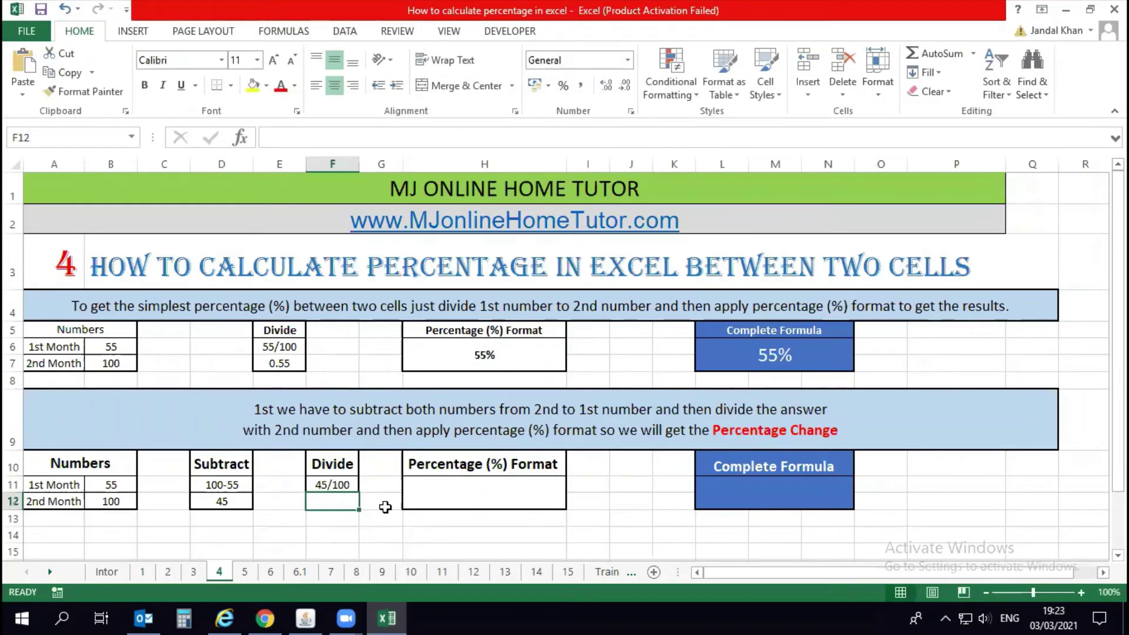
type("=")
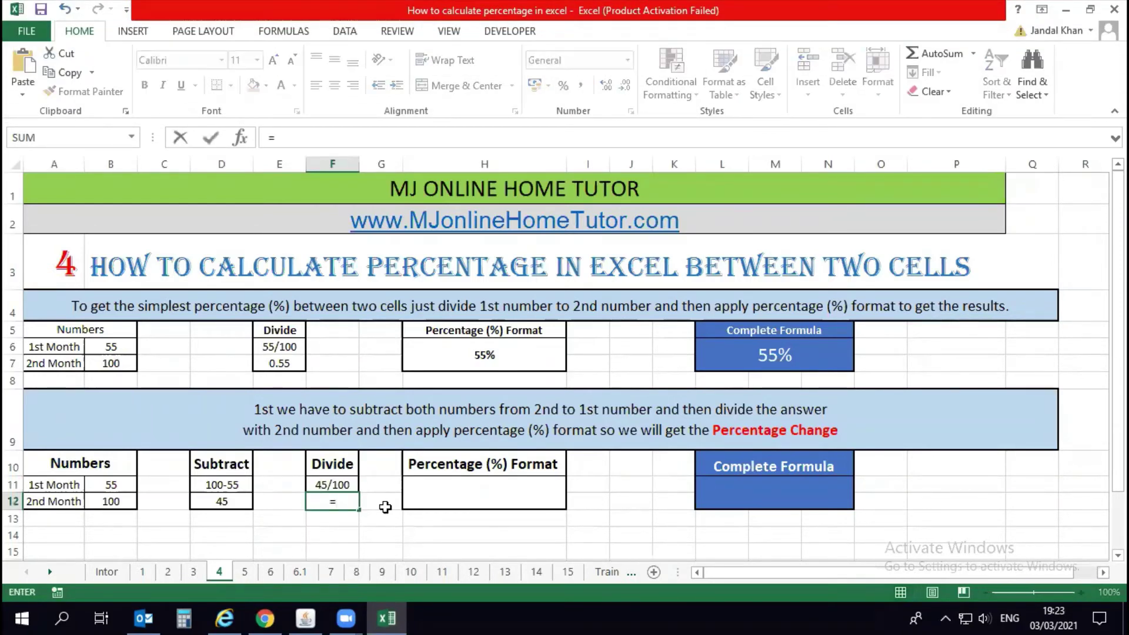
type("45/")
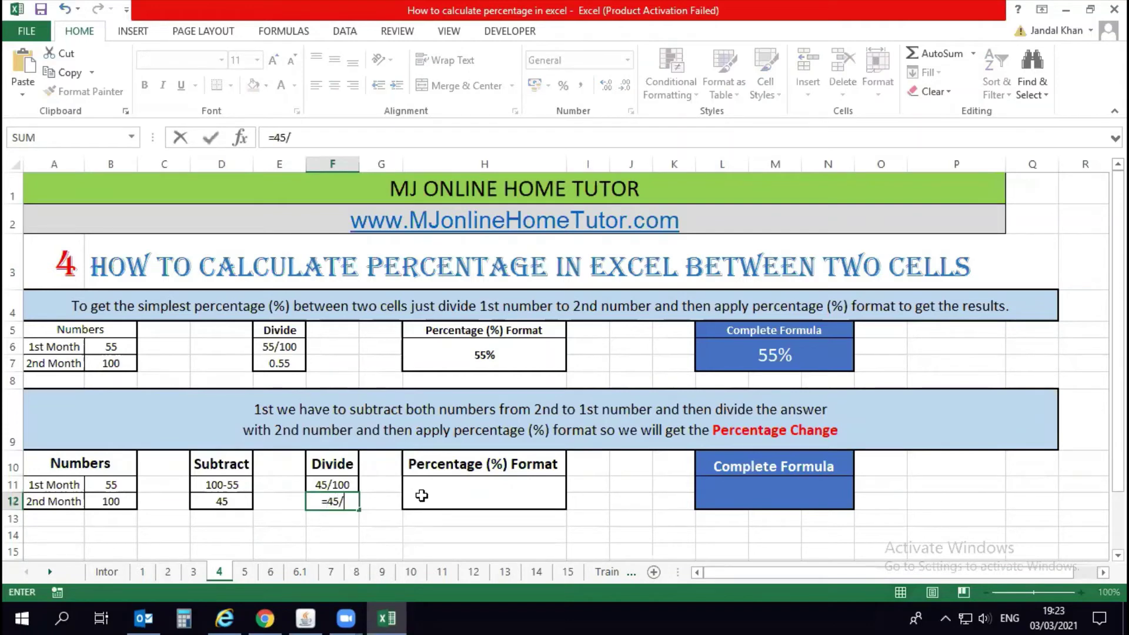
type("100")
key("Return")
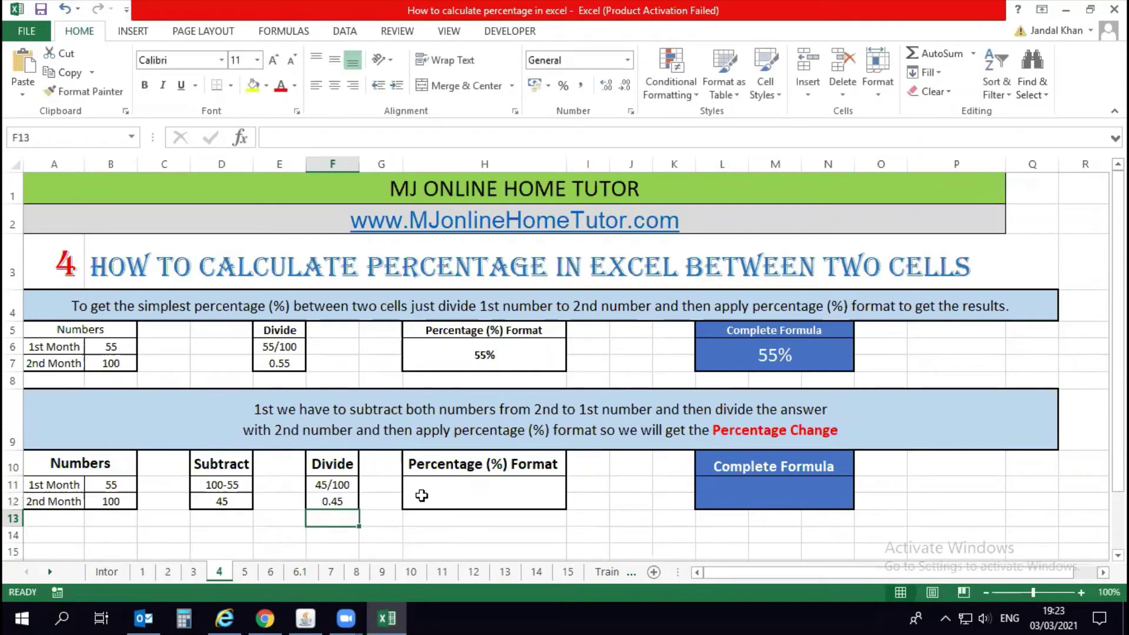
key("Up")
key("Right")
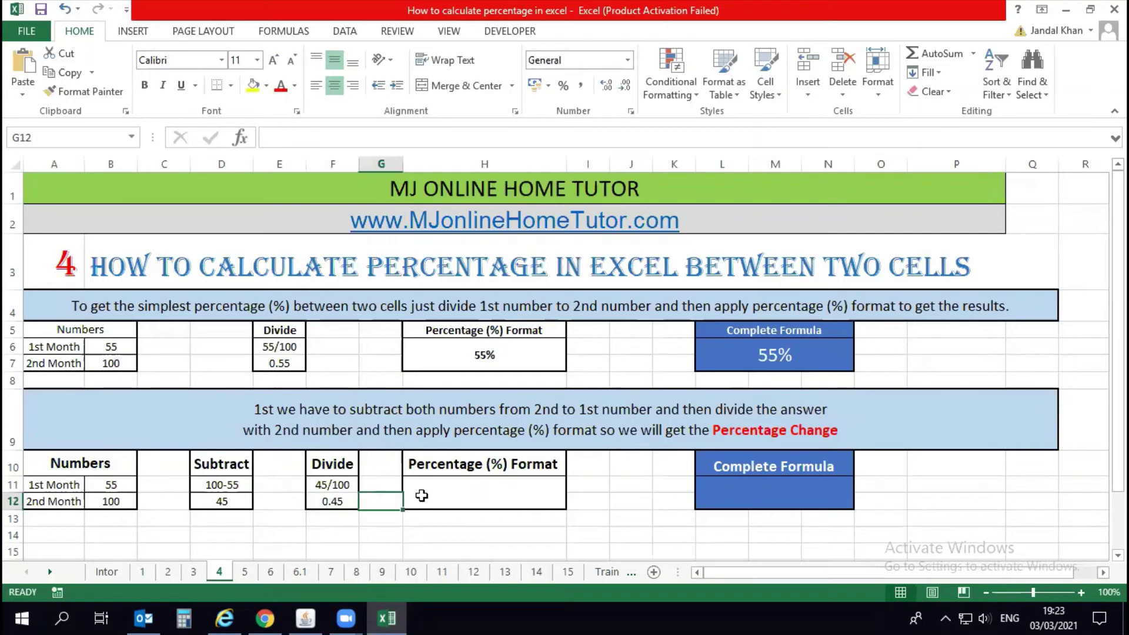
Step: Enter =F12 in the Percentage (%) Format cell H11 to pull in the 0.45 Divide result
left_click(422, 496)
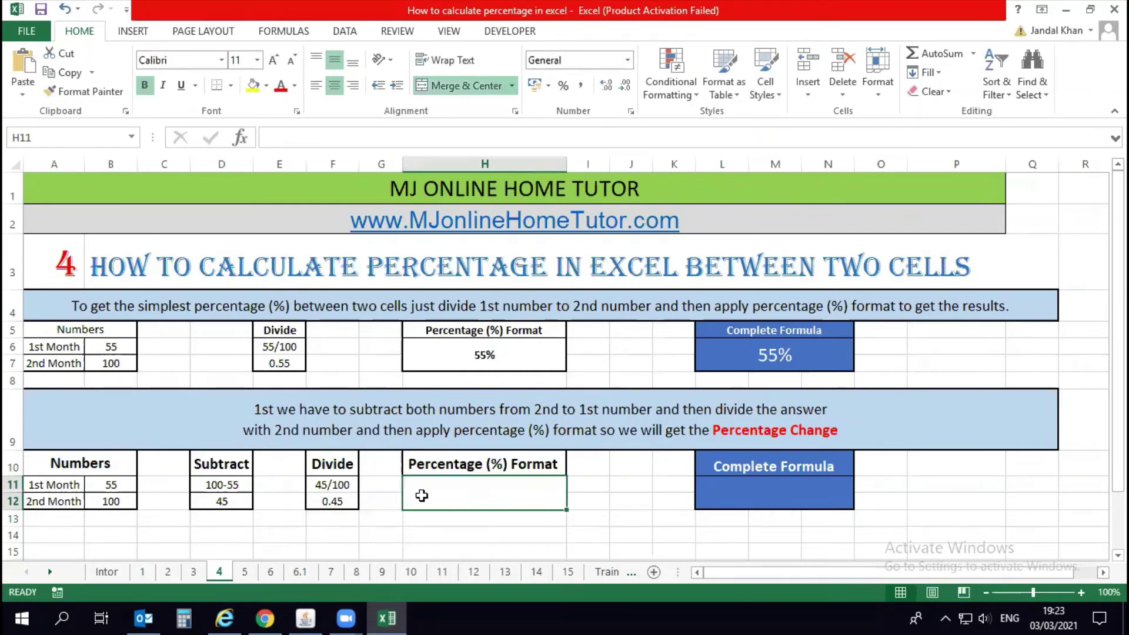
type("=")
key("Left")
key("Left")
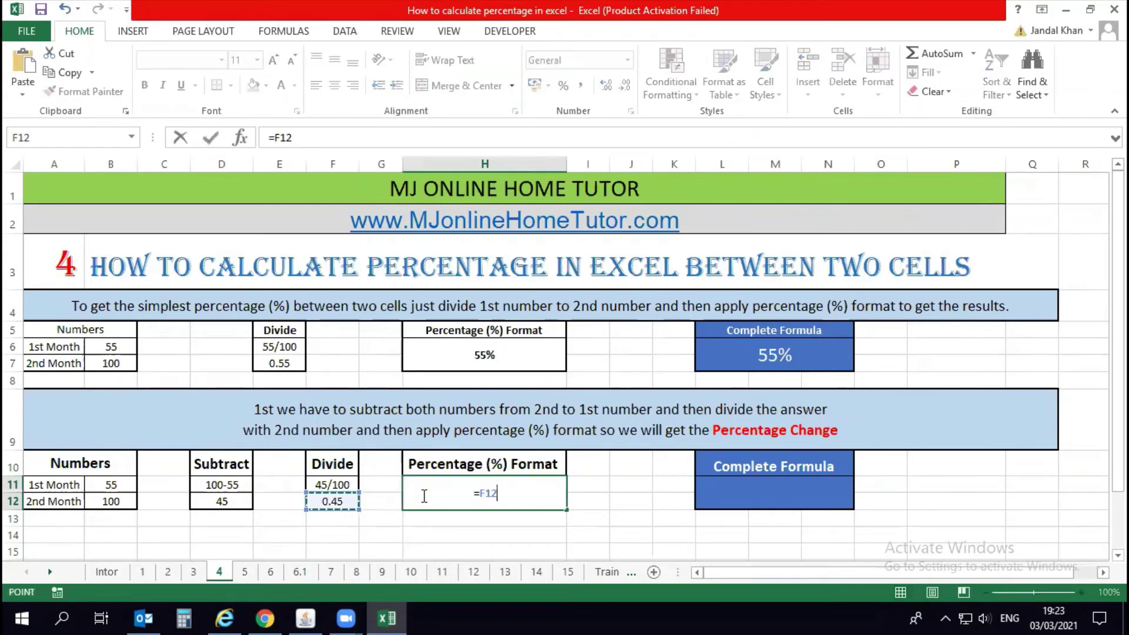
key("Return")
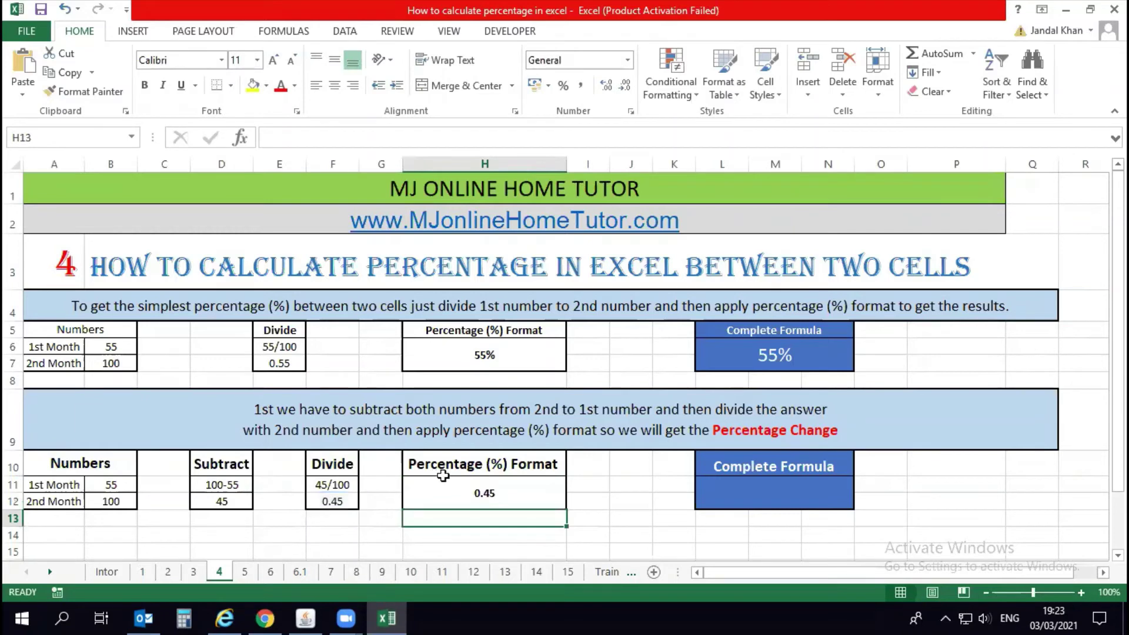
Step: Apply Percent Style to H11 so it shows 45%
left_click(441, 485)
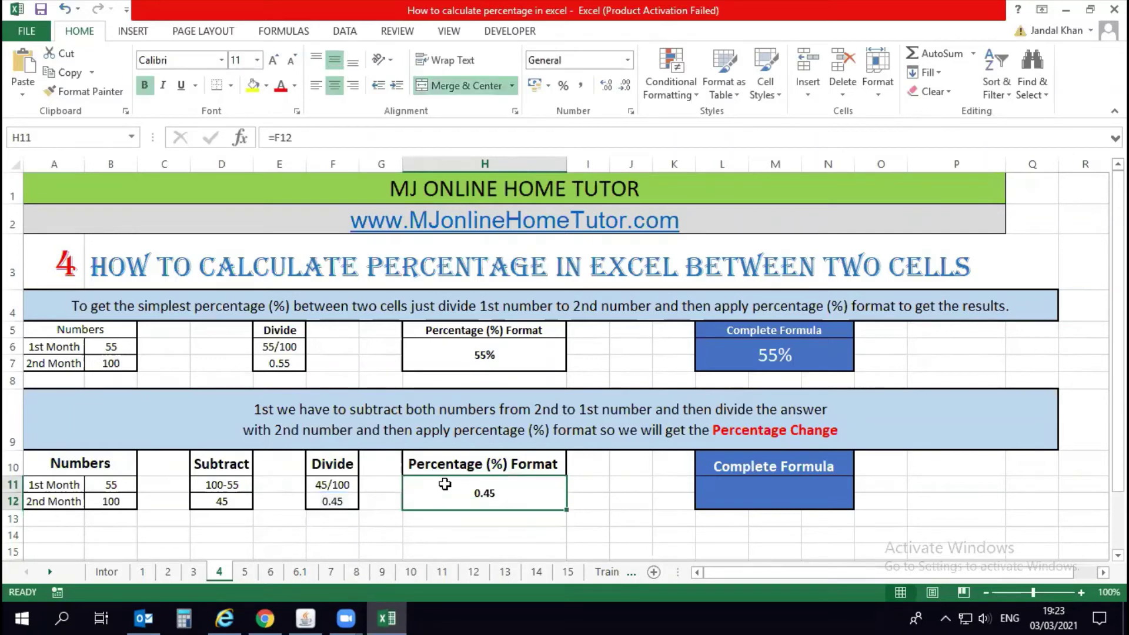
left_click(563, 86)
left_click(613, 501)
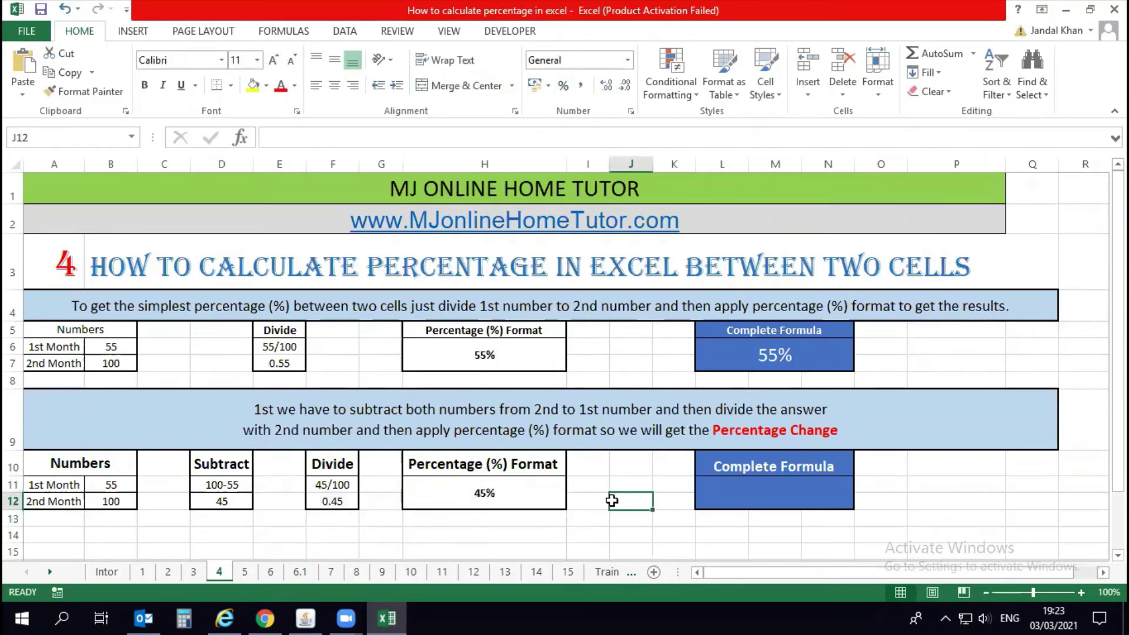
left_click(727, 497)
Step: Build =(B12-B11)/B12 in the Complete Formula cell L11, giving 0.45
type("=(")
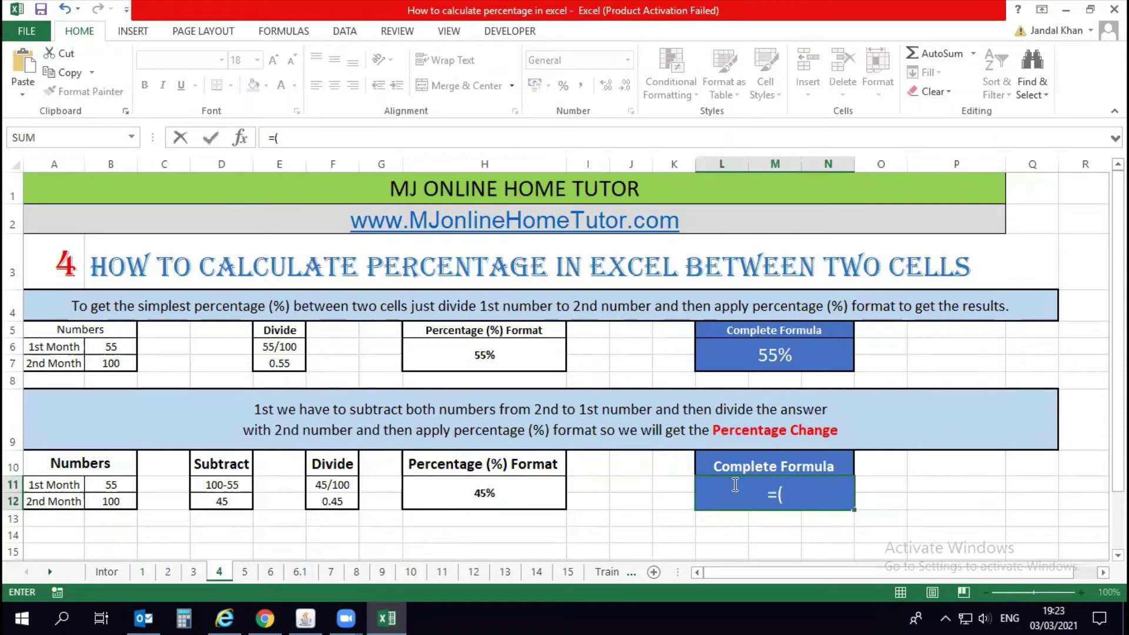
left_click(123, 501)
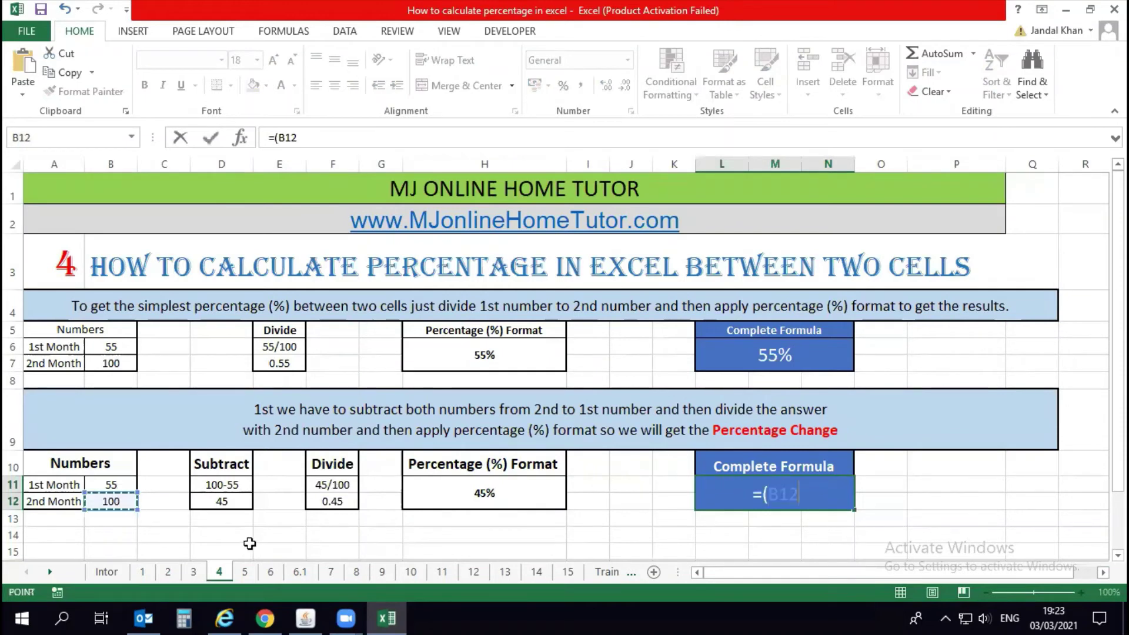
type("-")
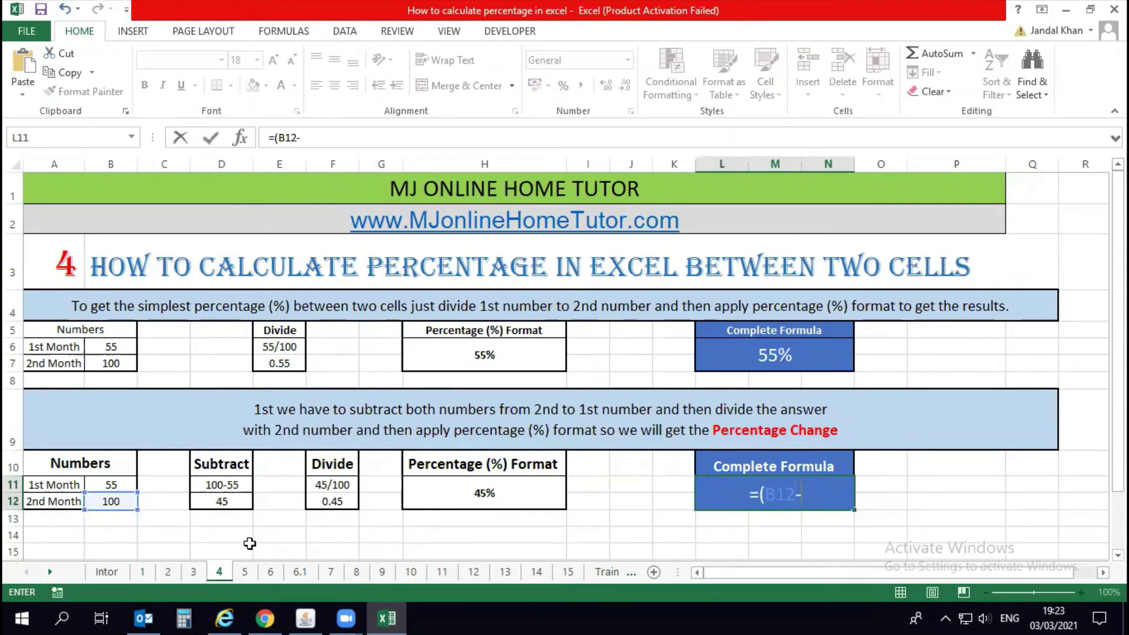
left_click(99, 482)
type(")")
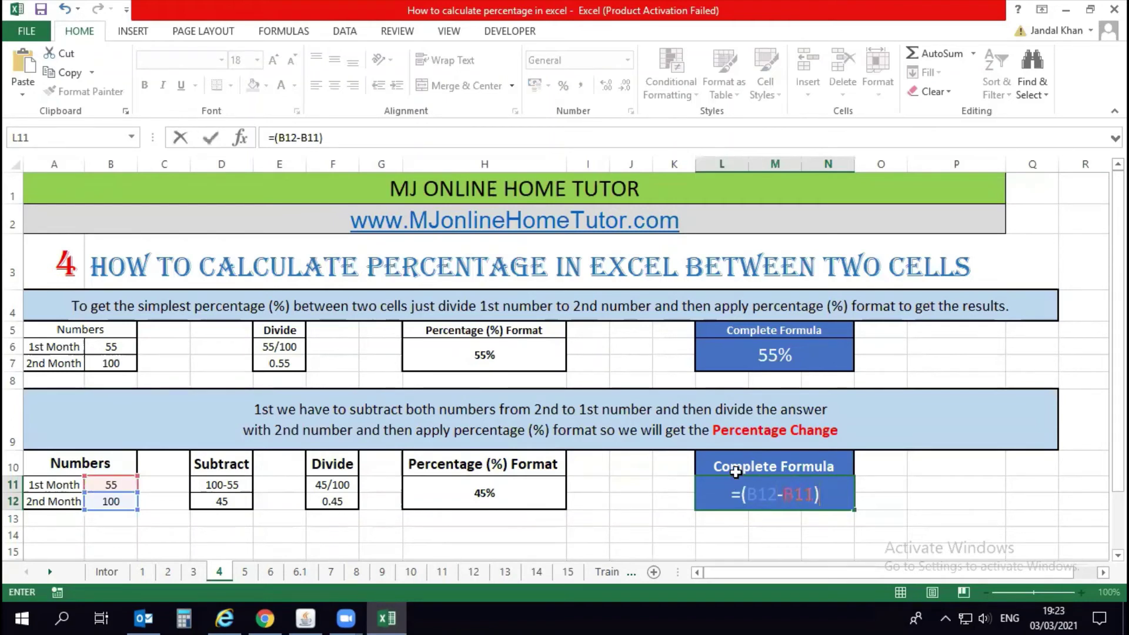
type("/")
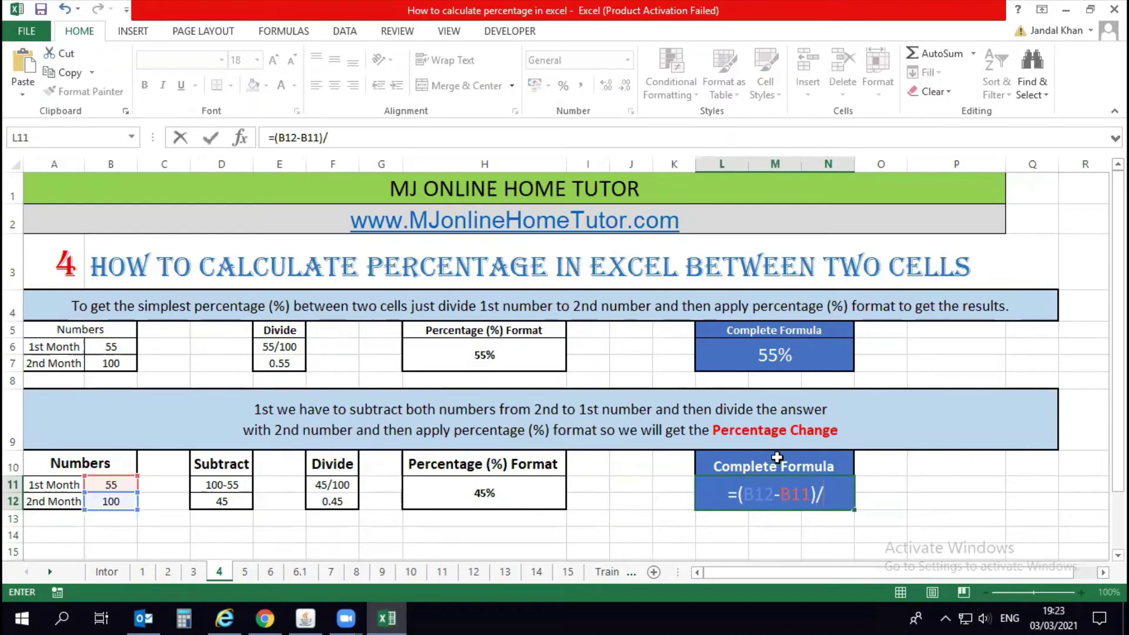
left_click(122, 503)
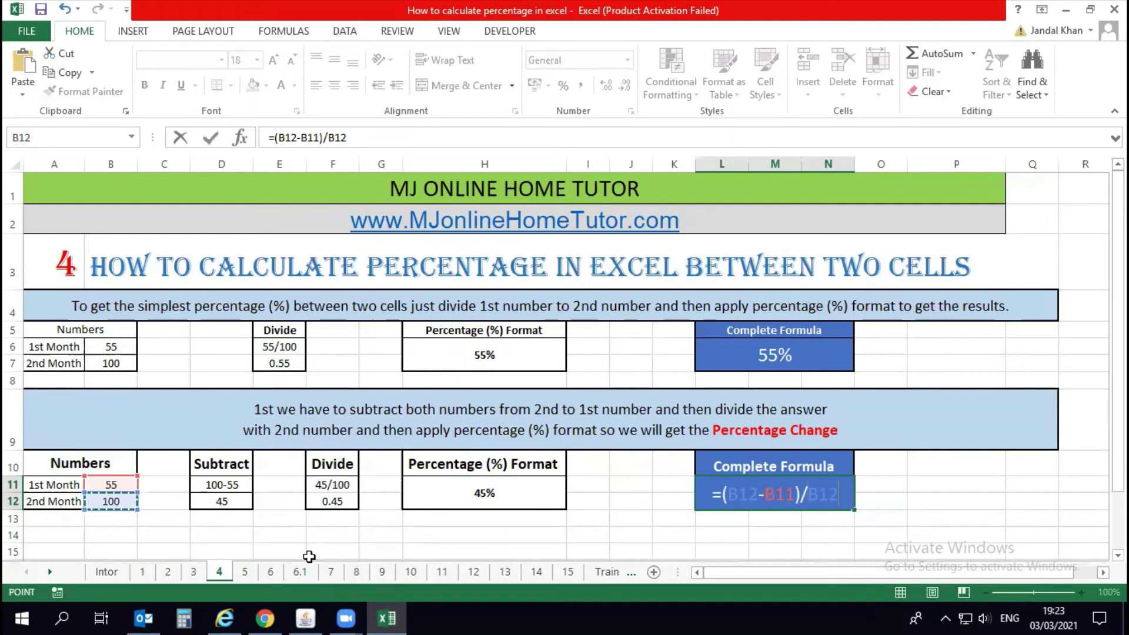
key("Return")
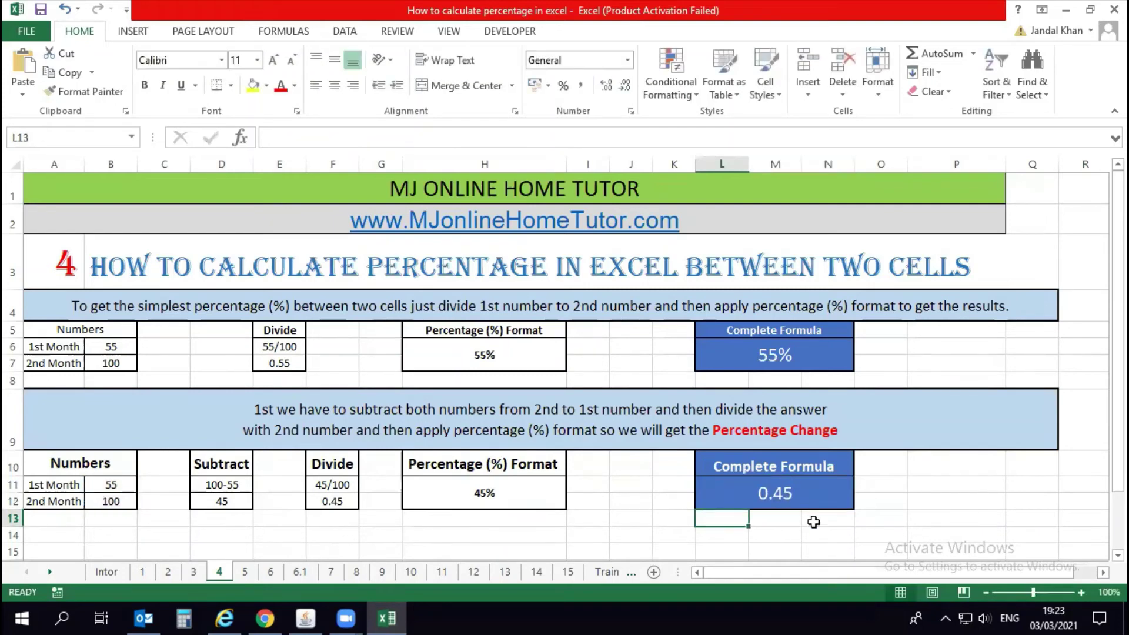
left_click(779, 493)
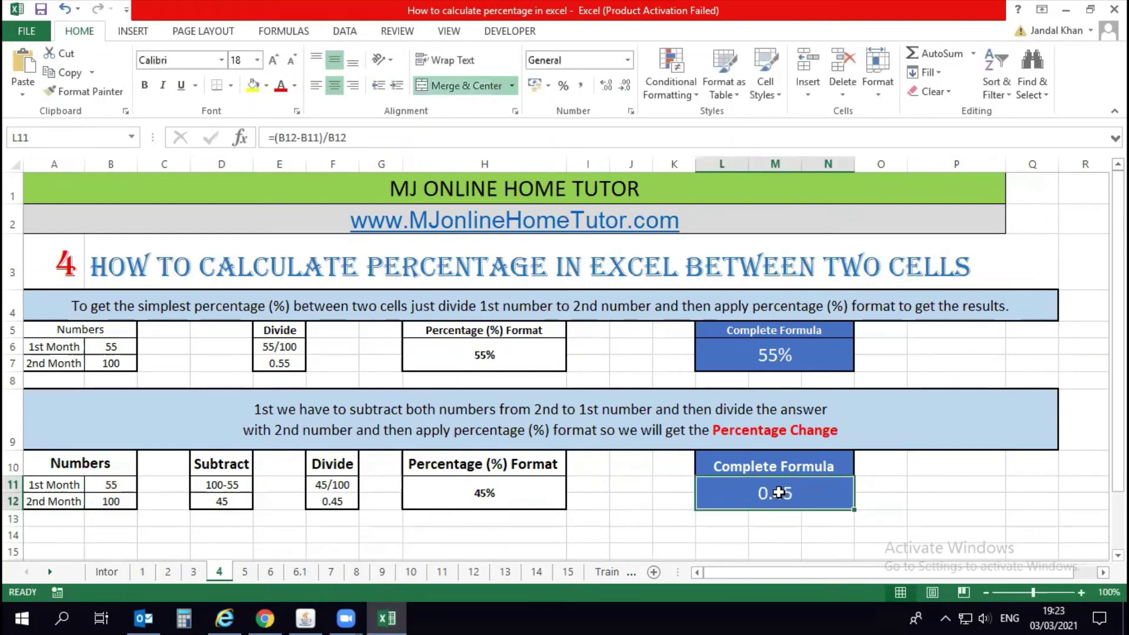
Step: Apply Percent Style to L11 so the Complete Formula result reads 45%
left_click(564, 87)
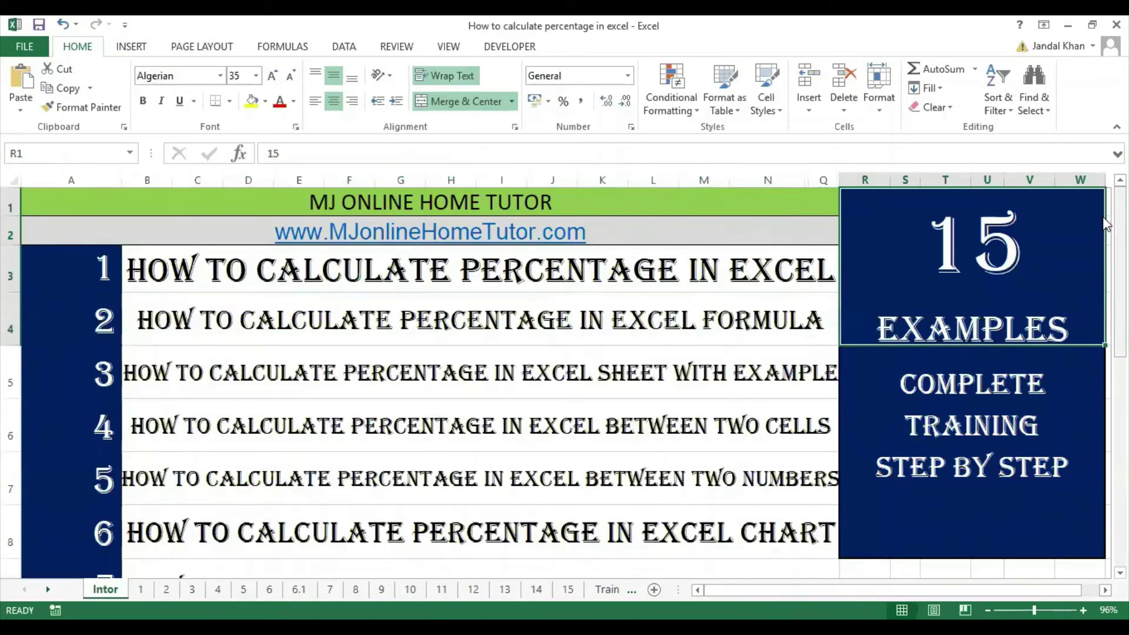
left_click_drag(1105, 224, 1109, 376)
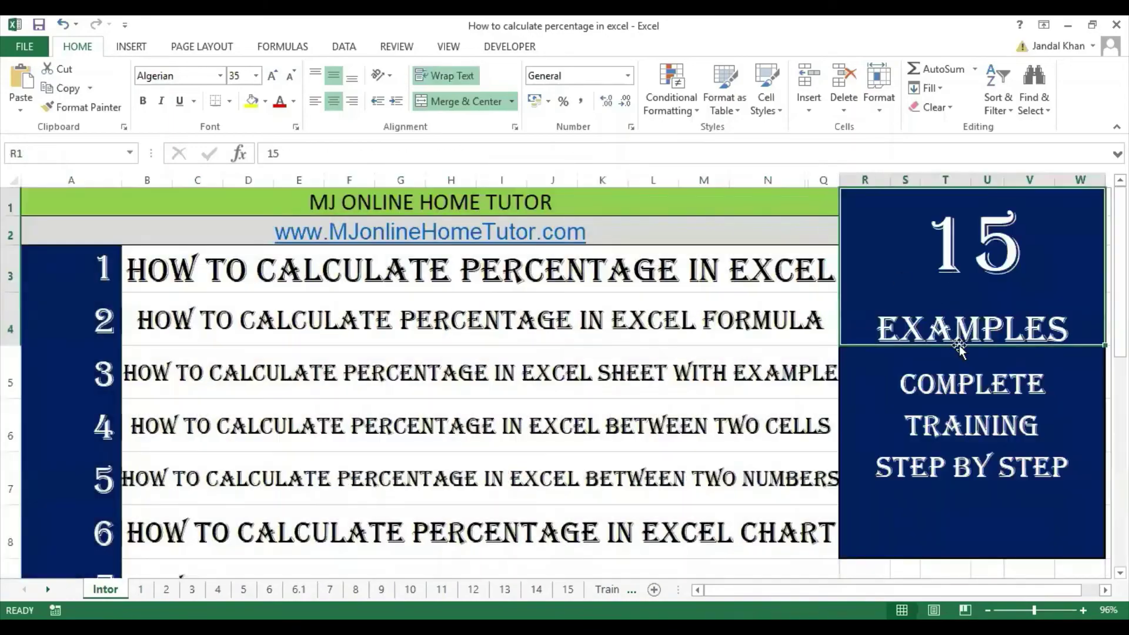
left_click(944, 529)
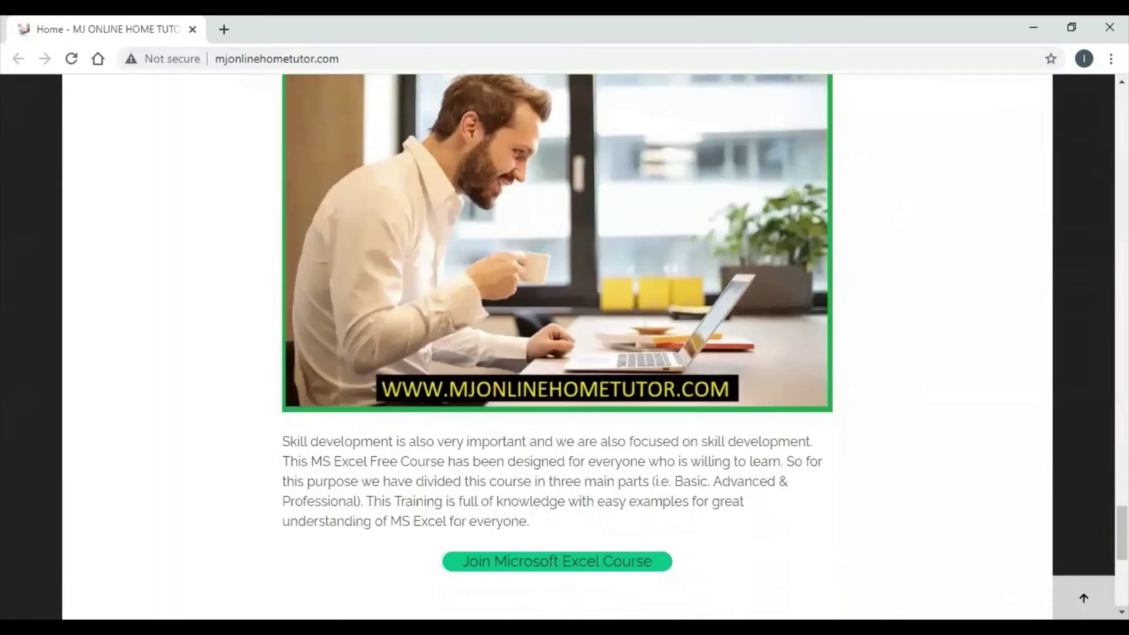
Step: Open the tutor site's Excel training courses page via Join Microsoft Excel Course and scroll through it
left_click(529, 561)
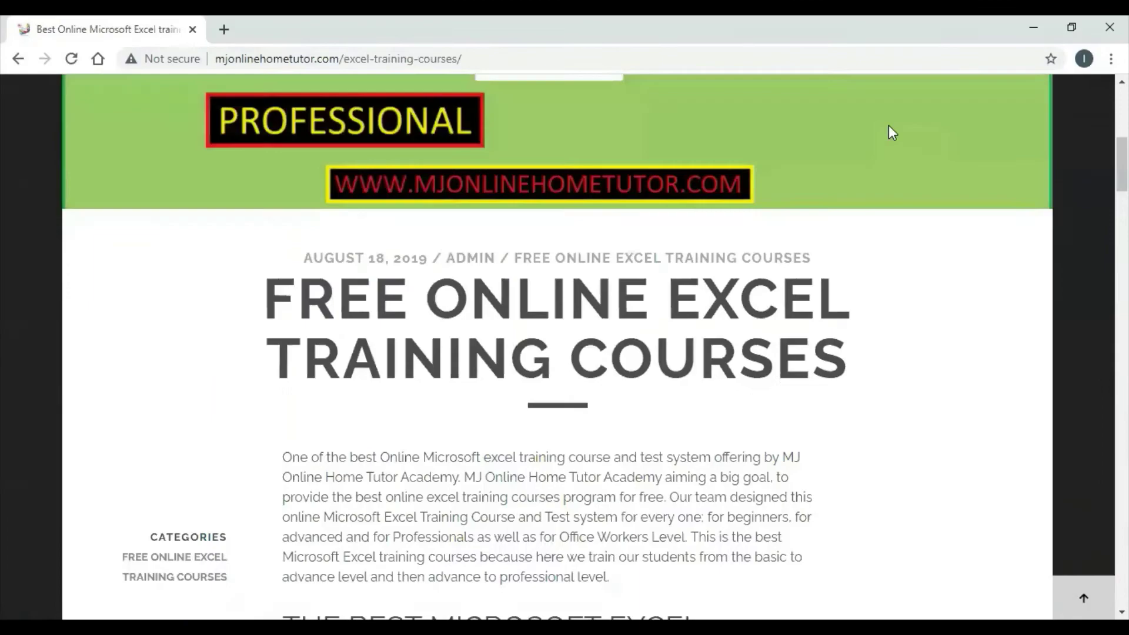
scroll(892, 132, "down", 15)
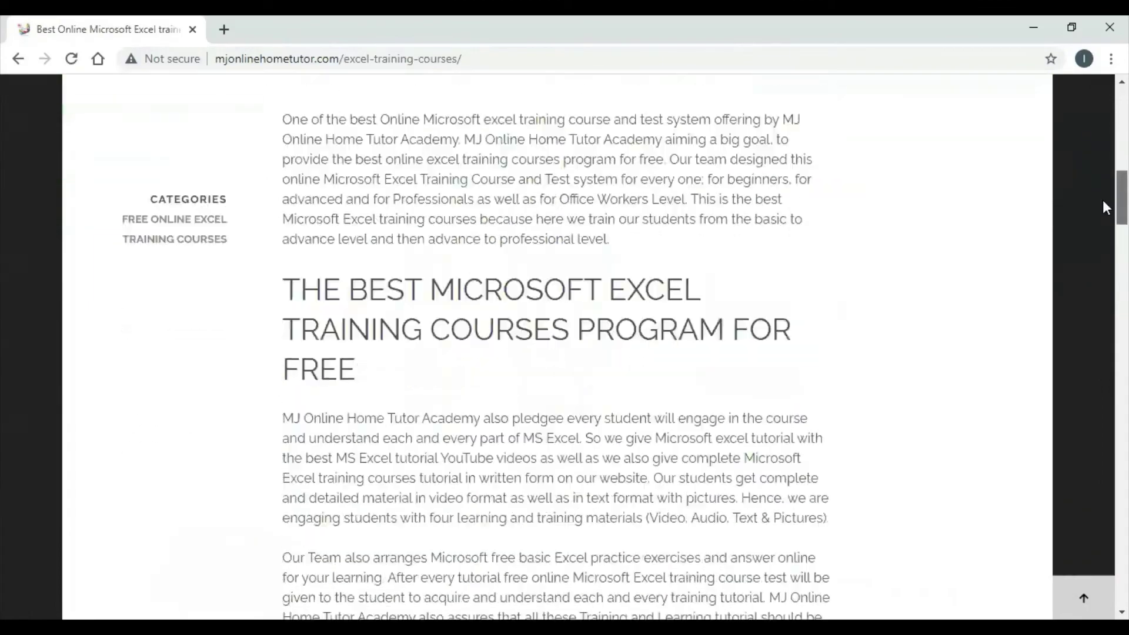
scroll(1027, 322, "down", 15)
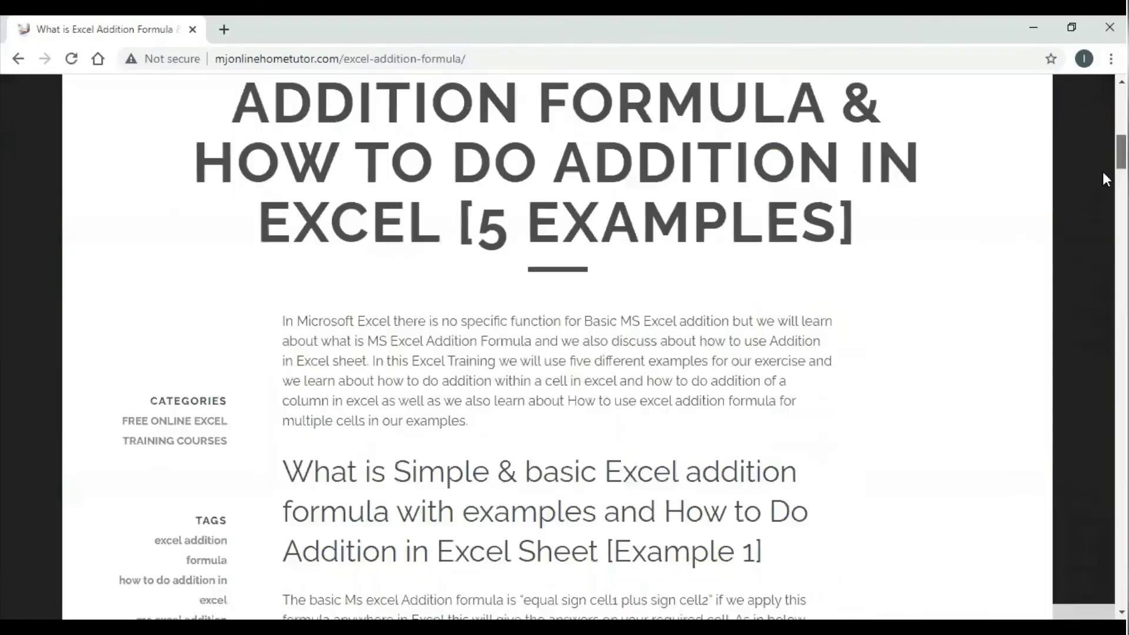
left_click_drag(1102, 171, 1104, 441)
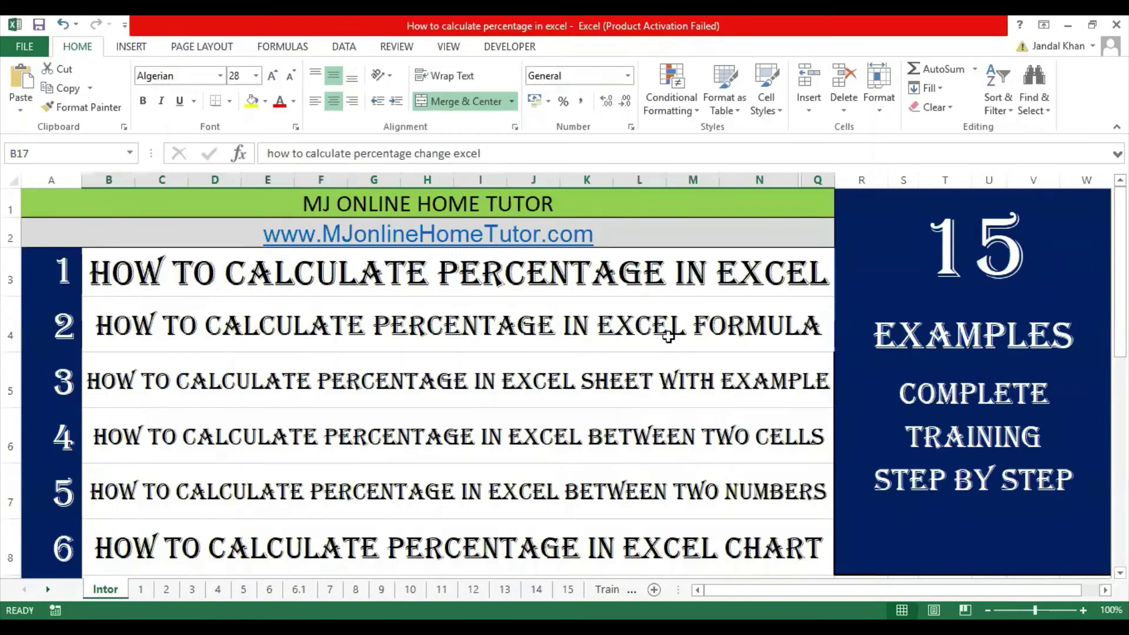
Step: Browse the Intor sheet, selecting the tutorial titles and the 15 banner cell
scroll(670, 377, "down", 1)
scroll(560, 360, "down", 2)
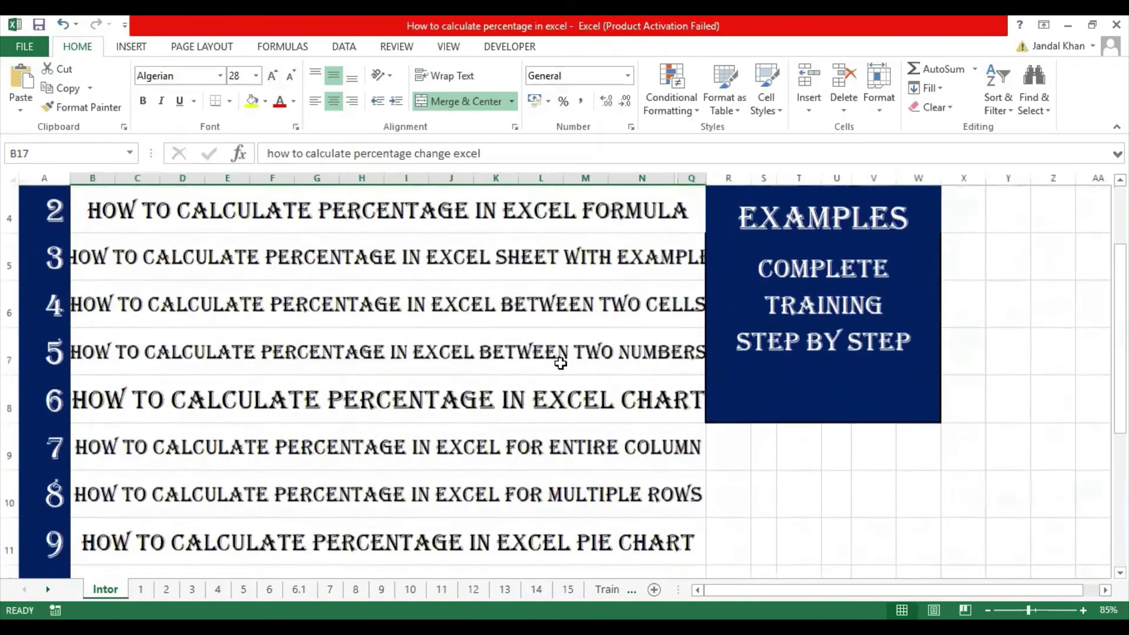
scroll(560, 363, "down", 1)
scroll(560, 363, "up", 3)
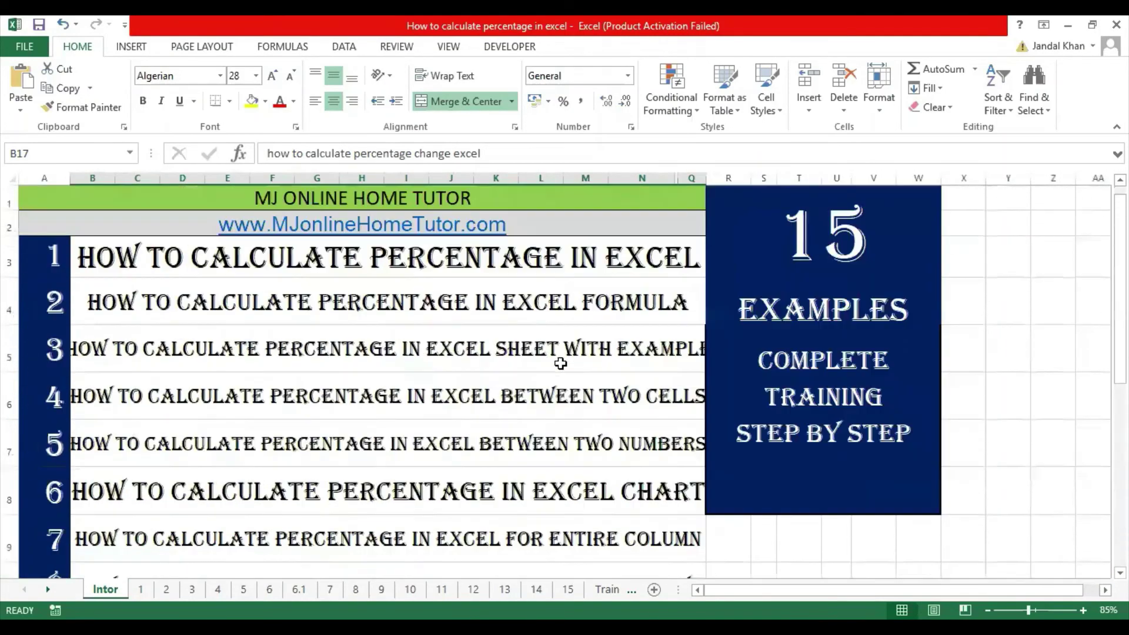
left_click(287, 267)
left_click_drag(288, 267, 294, 511)
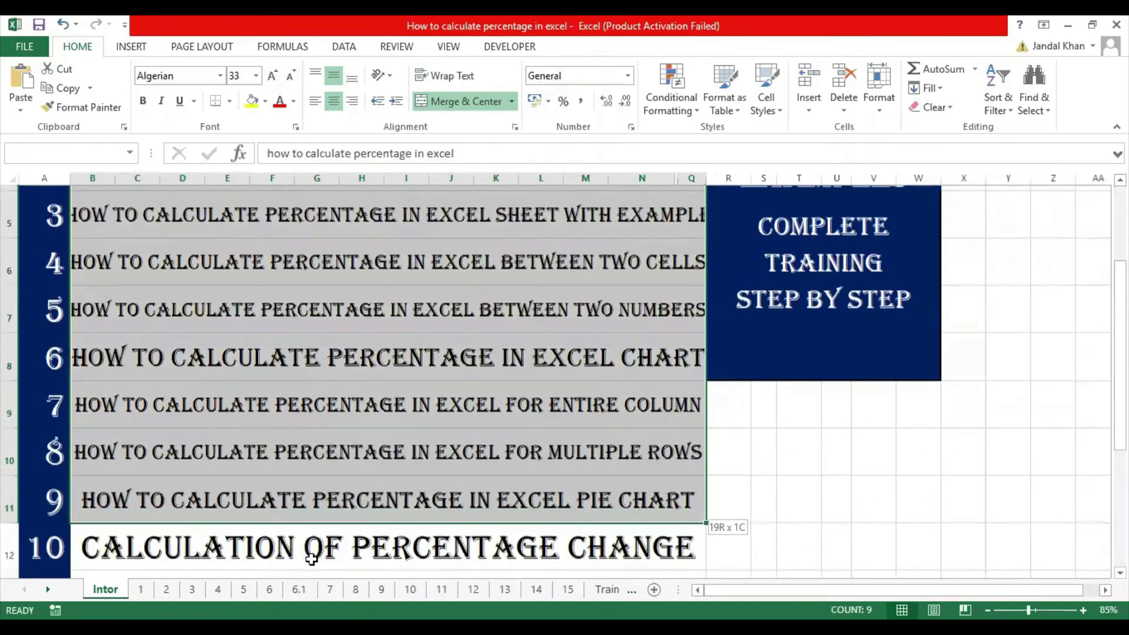
scroll(305, 471, "up", 2)
left_click(804, 297)
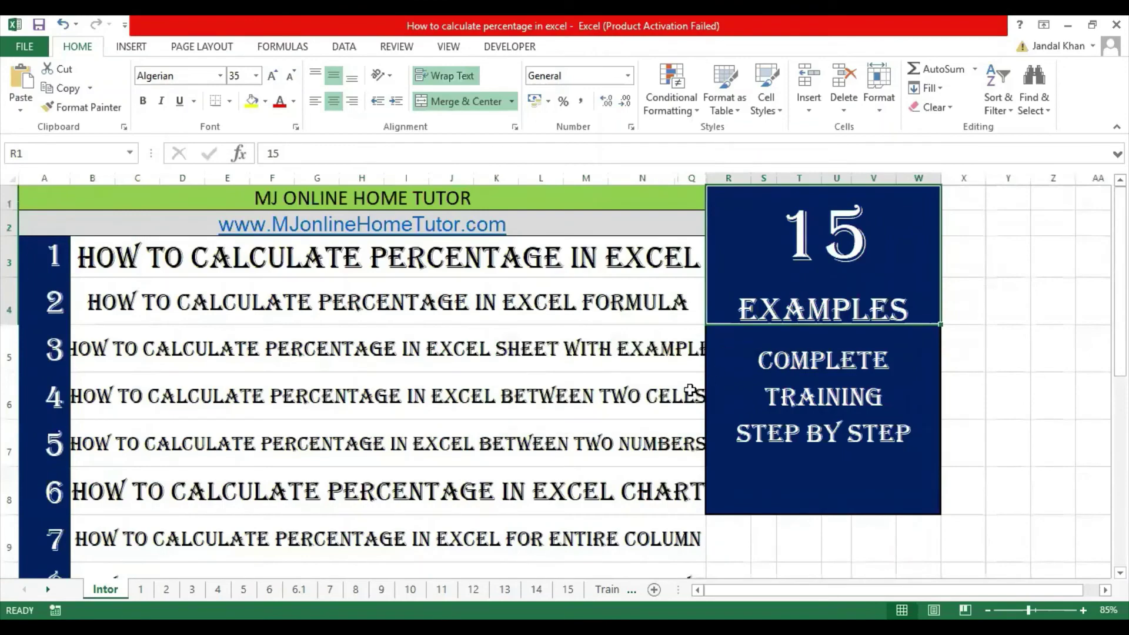
left_click_drag(90, 205, 131, 478)
left_click(151, 460)
Step: Review the titles in B4 and B5, then switch to sheet 1's Part over Whole example
scroll(162, 446, "down", 1)
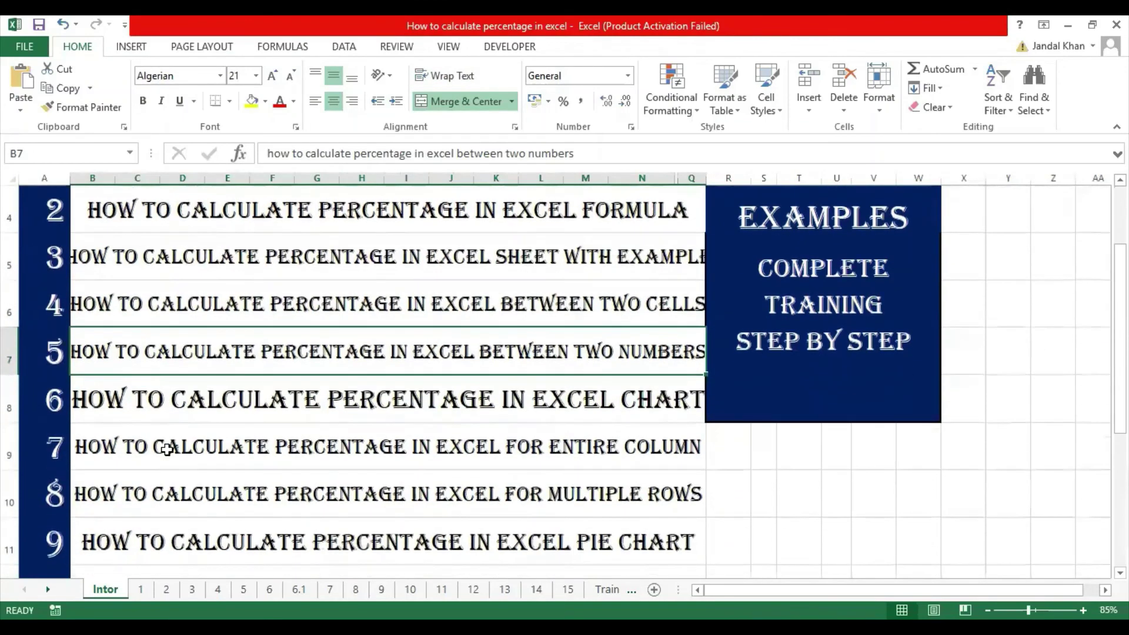
scroll(167, 450, "down", 1)
scroll(167, 449, "down", 1)
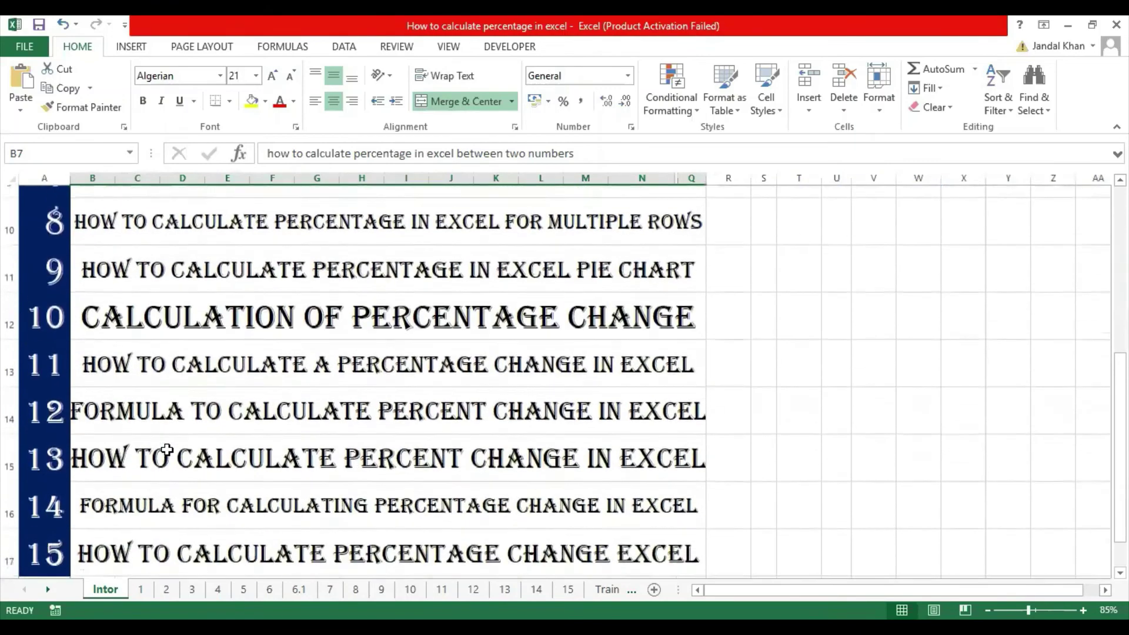
scroll(167, 449, "down", 1)
scroll(167, 449, "up", 4)
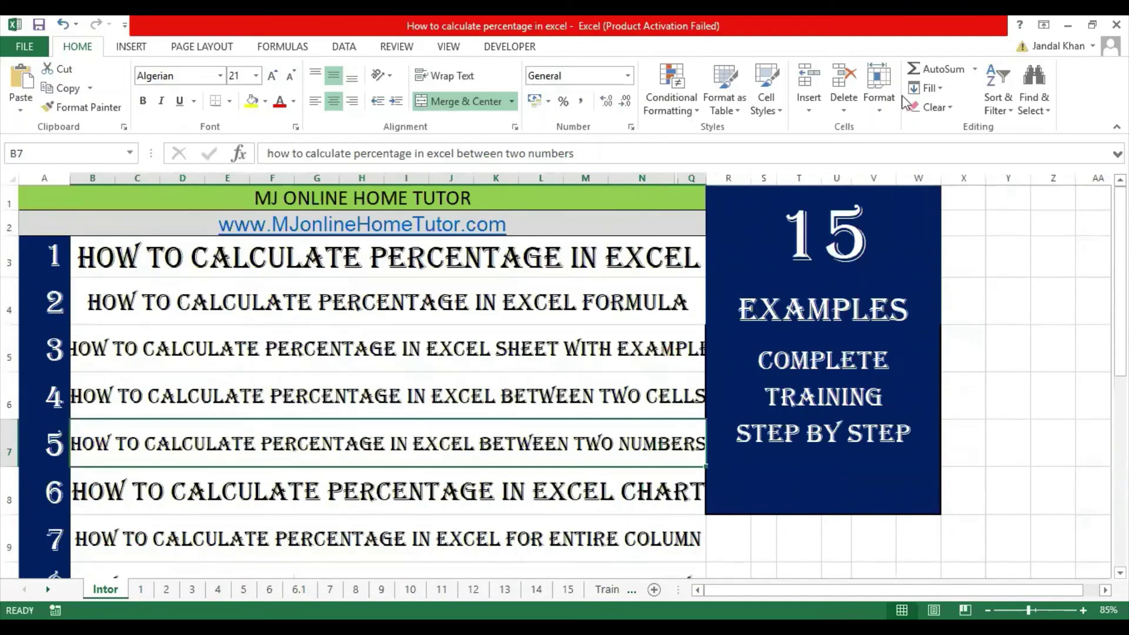
left_click(453, 320)
left_click(446, 342)
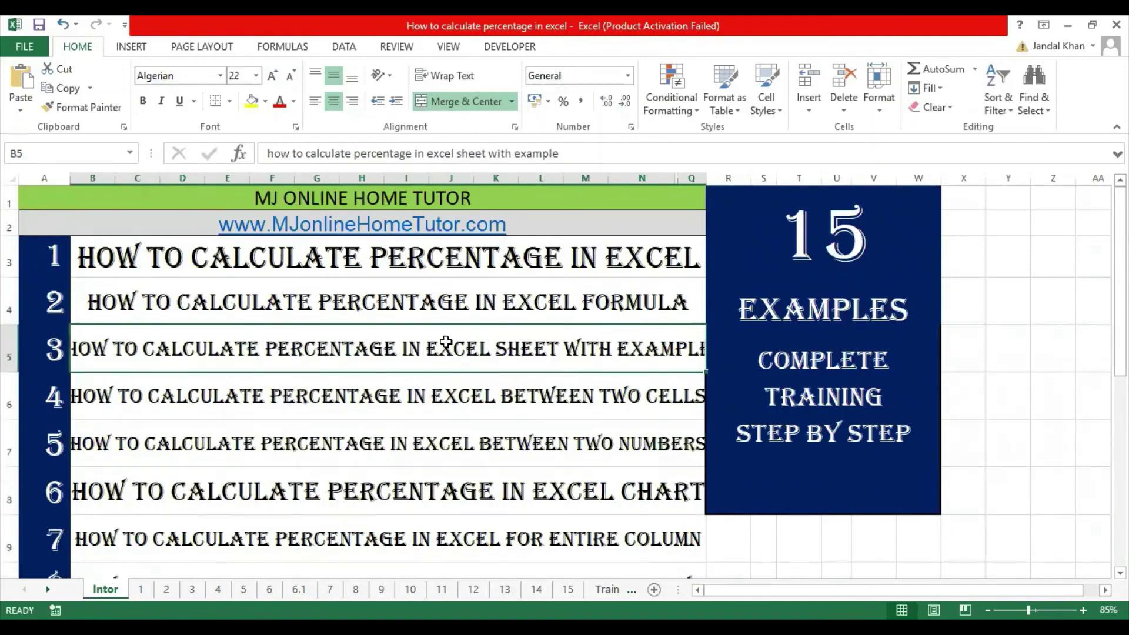
key("ctrl+Page_Down")
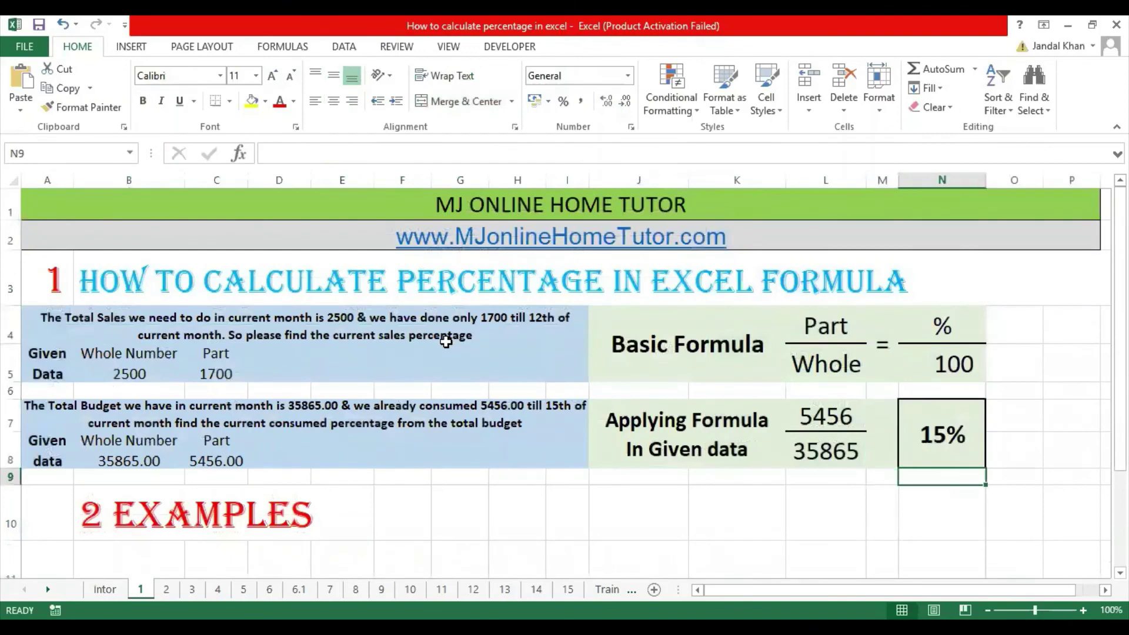
Step: On sheet 2, choose Final as the term in N4 and inspect the N7 lookup
key("ctrl+Page_Down")
left_click(673, 324)
left_click(760, 318)
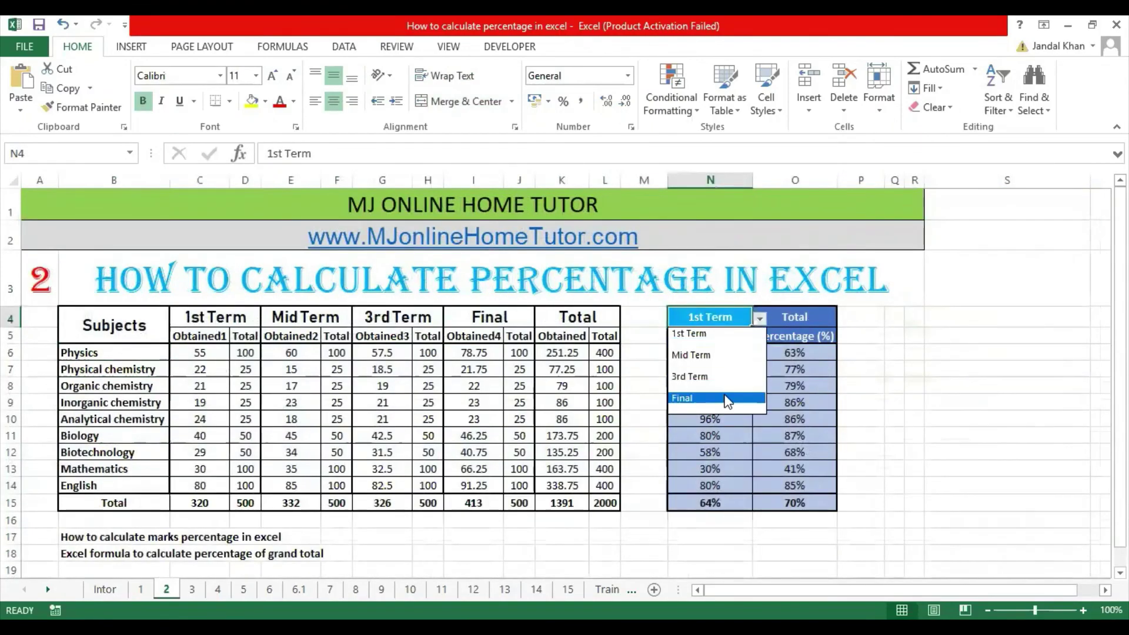
left_click(728, 400)
left_click(706, 366)
Step: Review sheet 3's title and sheet 4's 55% percentage change examples
key("ctrl+Page_Down")
left_click(686, 288)
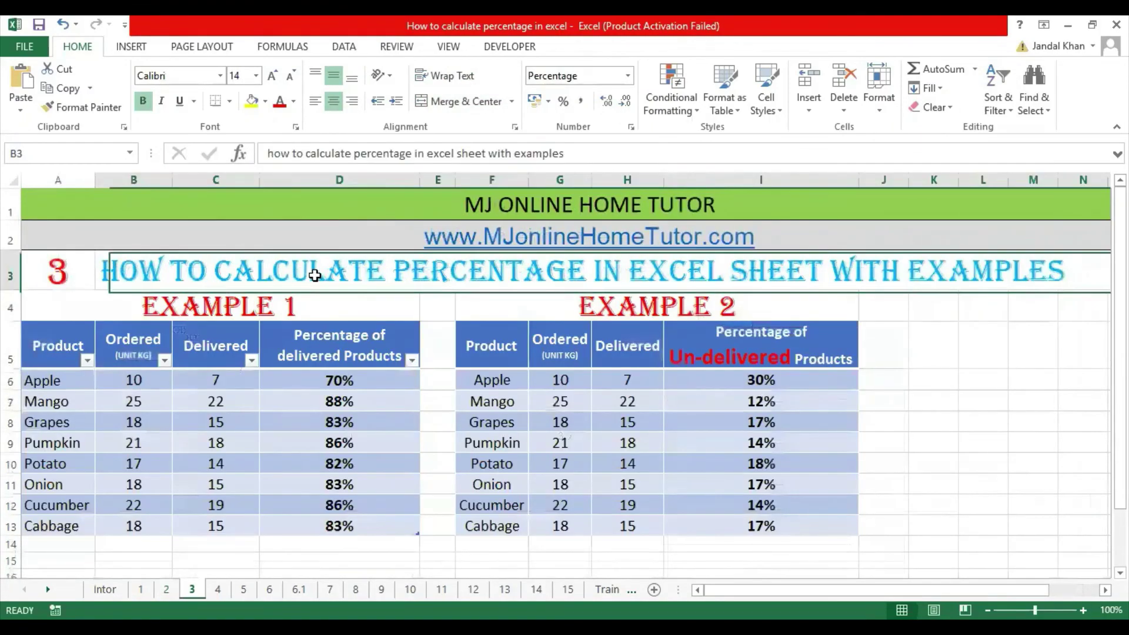
key("ctrl+Page_Down")
left_click(761, 371)
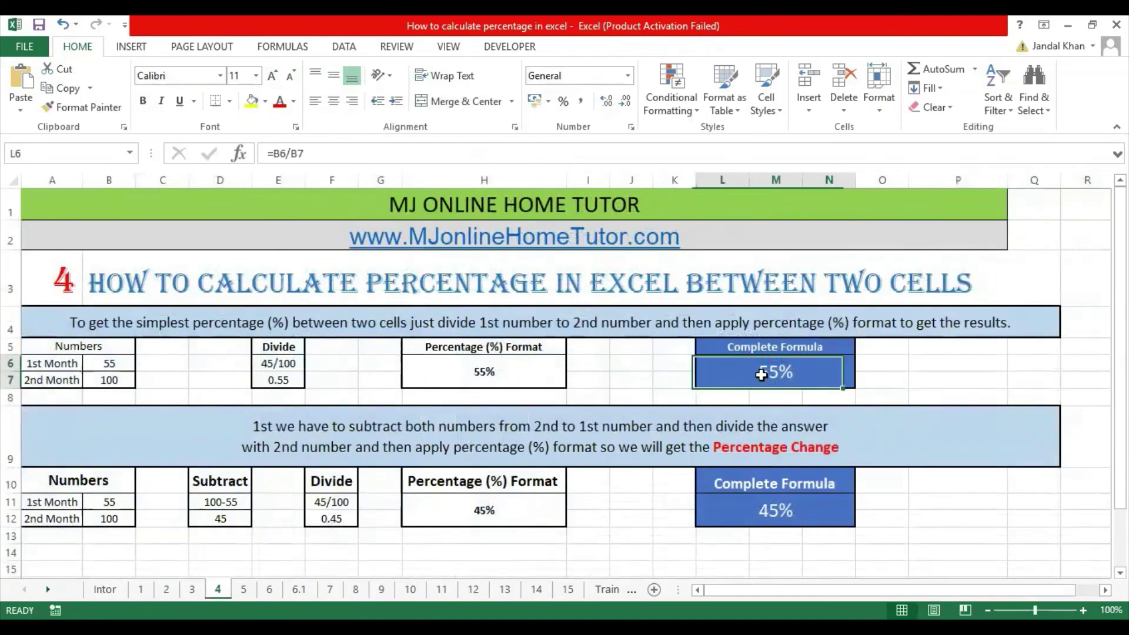
left_click_drag(102, 347, 849, 526)
left_click(764, 449)
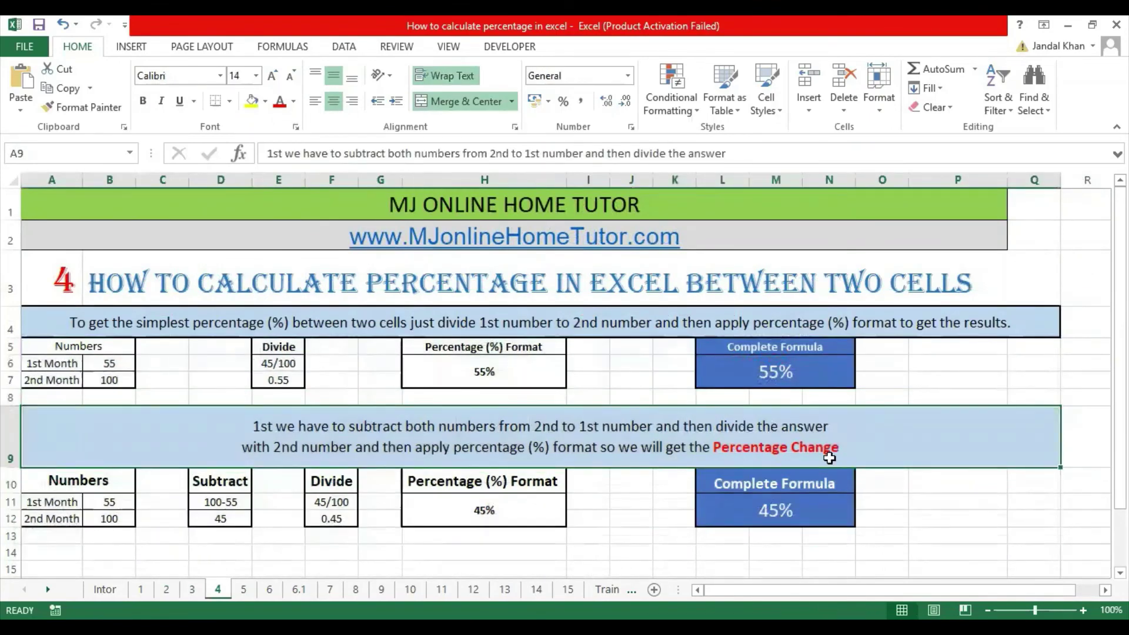
Step: Move through sheets 5 and 6 to sheet 7, checking the chart and E6:E13 percentages
key("ctrl+Page_Down")
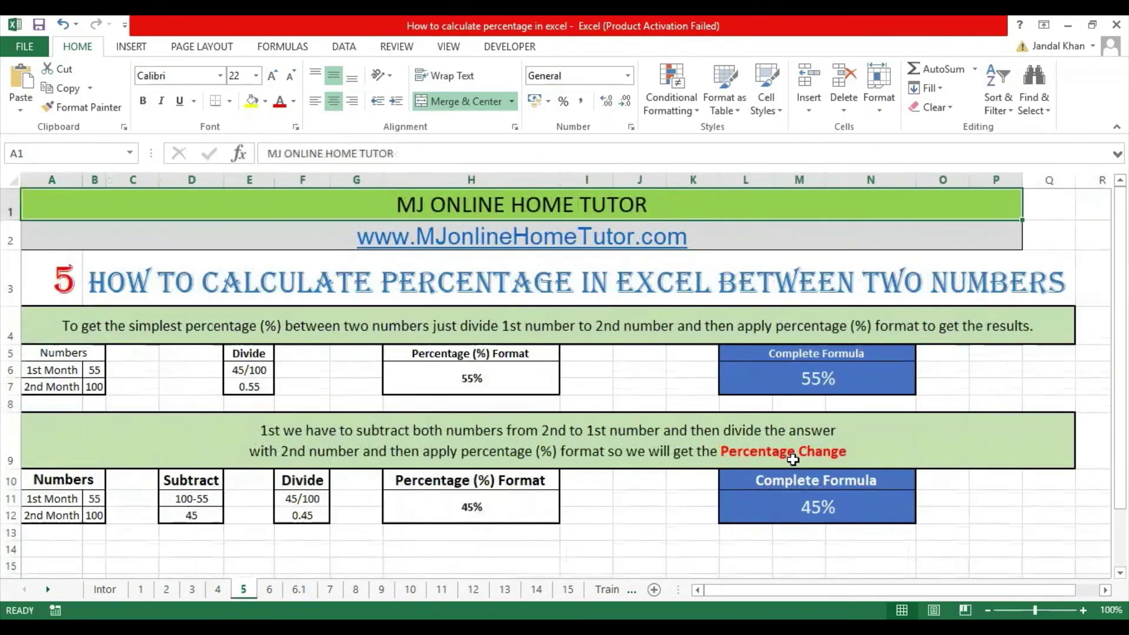
key("ctrl+Page_Down")
left_click(491, 326)
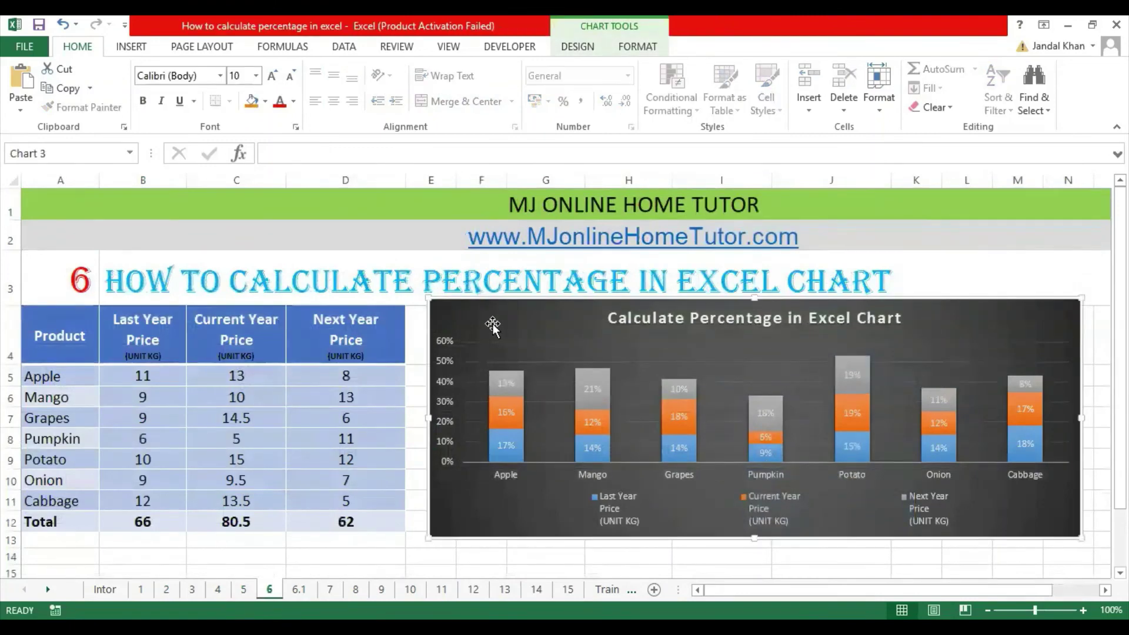
key("ctrl+Page_Down")
key("ctrl+Page_Down")
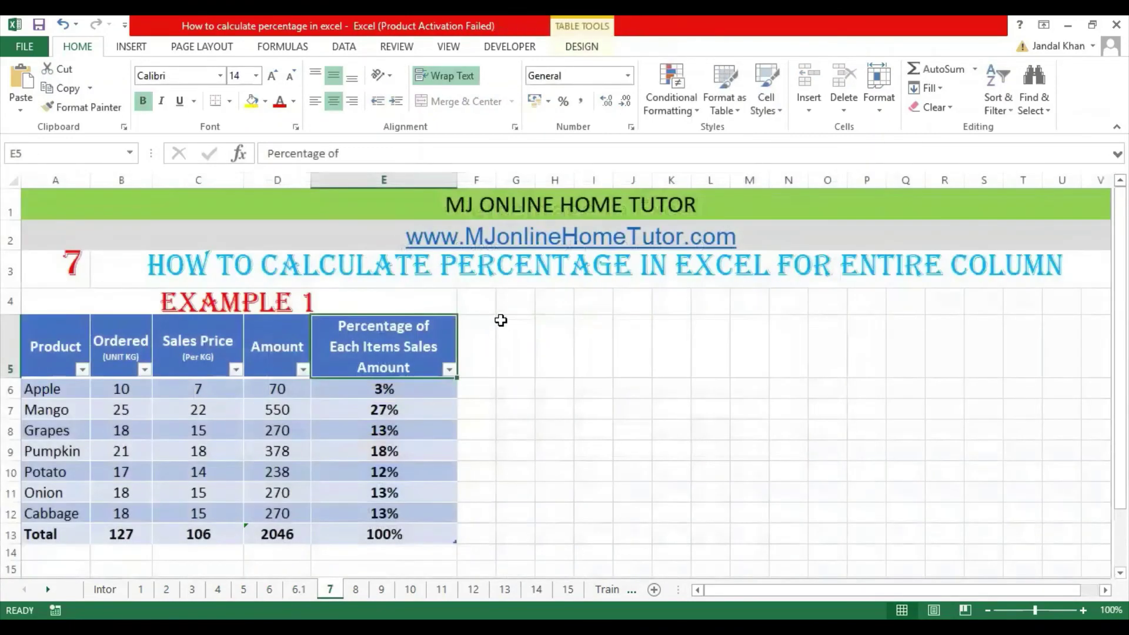
left_click_drag(388, 388, 388, 534)
left_click(521, 459)
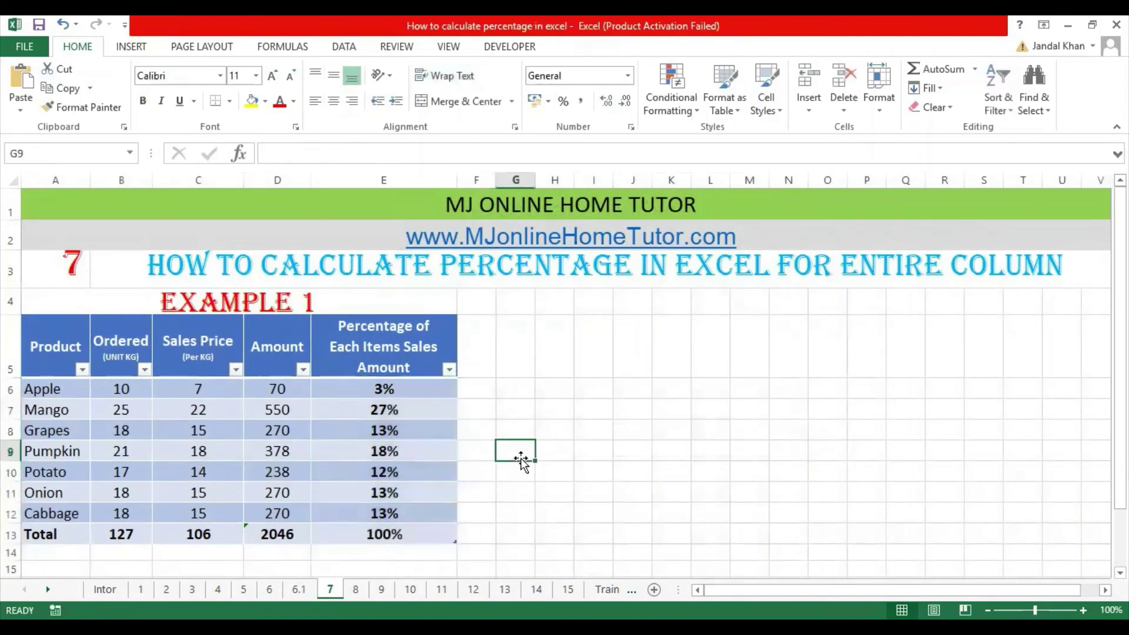
Step: Inspect sheet 8's F6:F12 values and sheet 10's percent change formula layout
key("ctrl+Page_Down")
left_click_drag(509, 400, 494, 544)
left_click(576, 459)
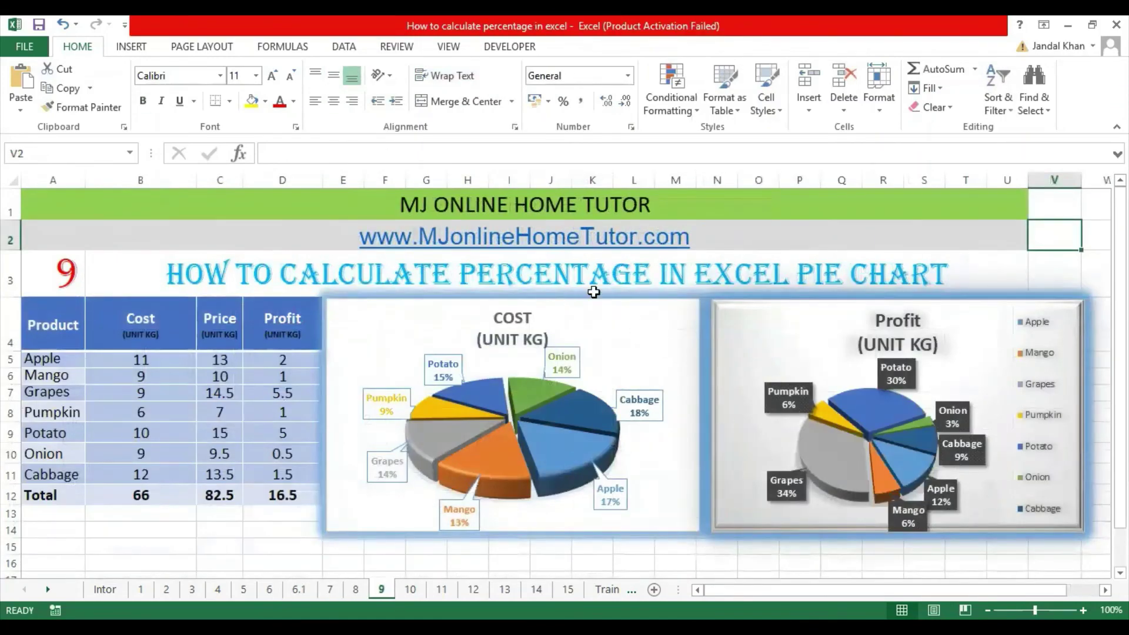
key("ctrl+Page_Down")
left_click(803, 288)
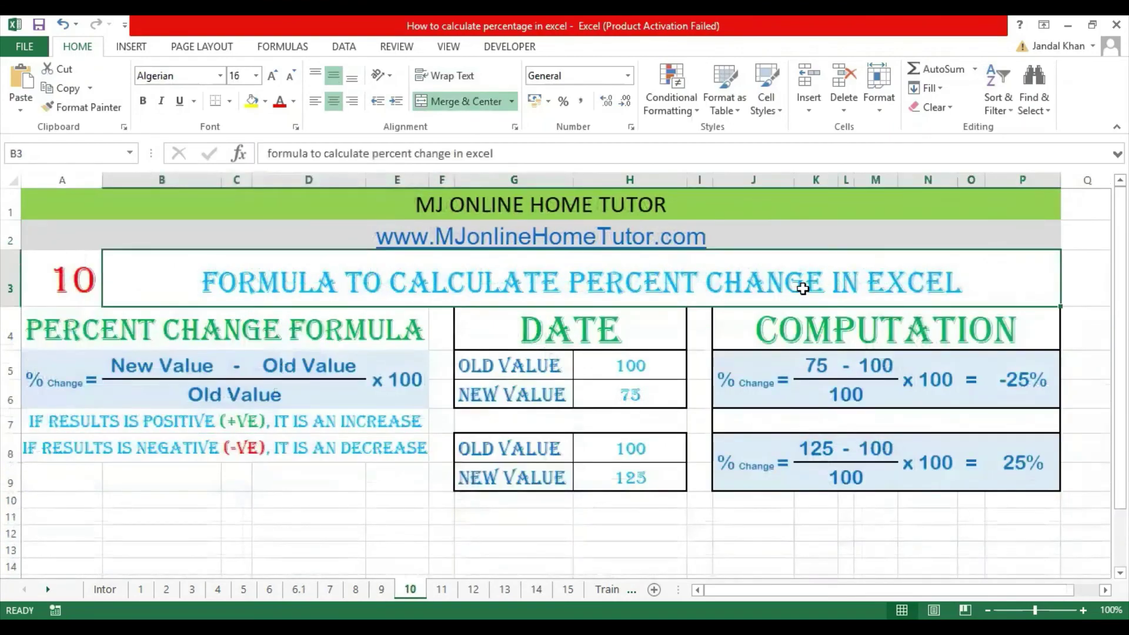
left_click_drag(803, 289, 819, 478)
left_click(735, 514)
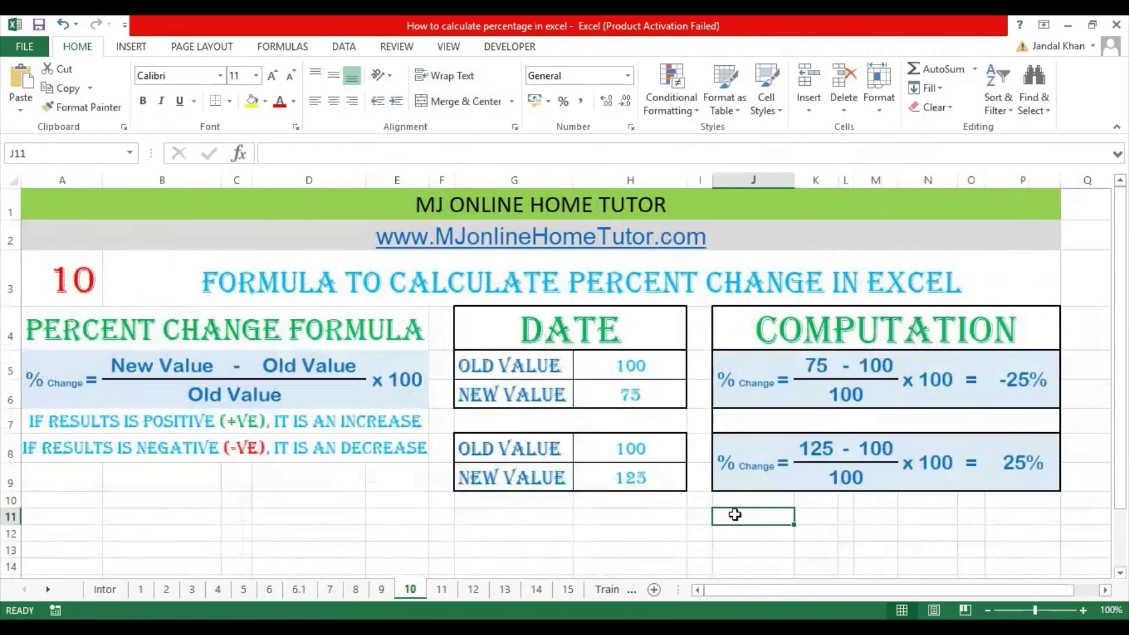
Step: Reach sheet 13 and review its Calculation of Percentage Change Example 1 and 2 headings
key("ctrl+Page_Down")
key("ctrl+Page_Down")
key("ctrl+Page_Down")
left_click(607, 295)
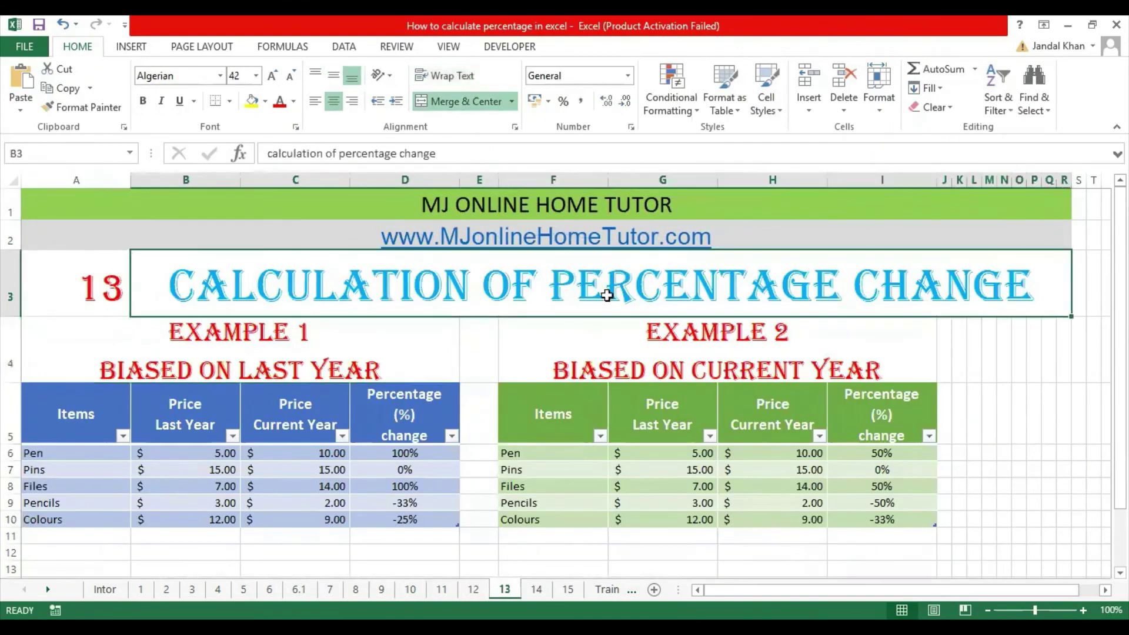
left_click(213, 359)
left_click(647, 376)
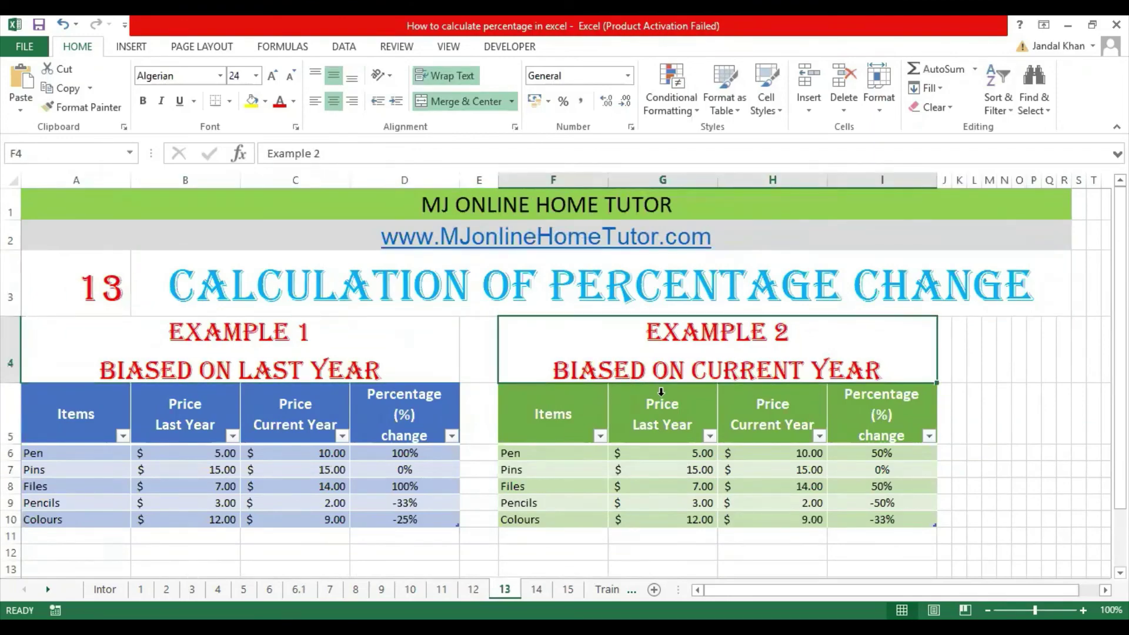